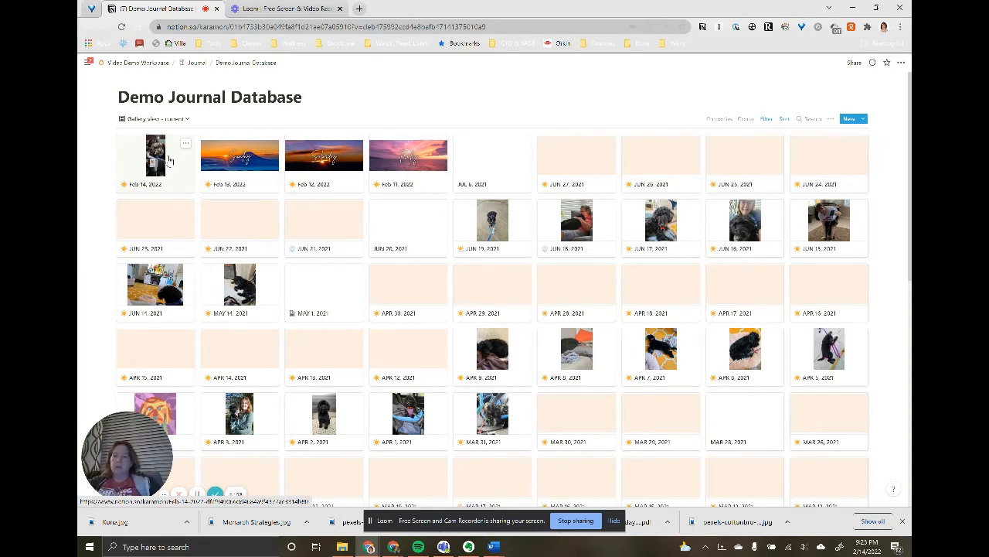
# - In the Feb 14, 2022 journal entry, show the hidden properties and add a text property named "One Line A Day (OLAD)"
pyautogui.click(169, 159)
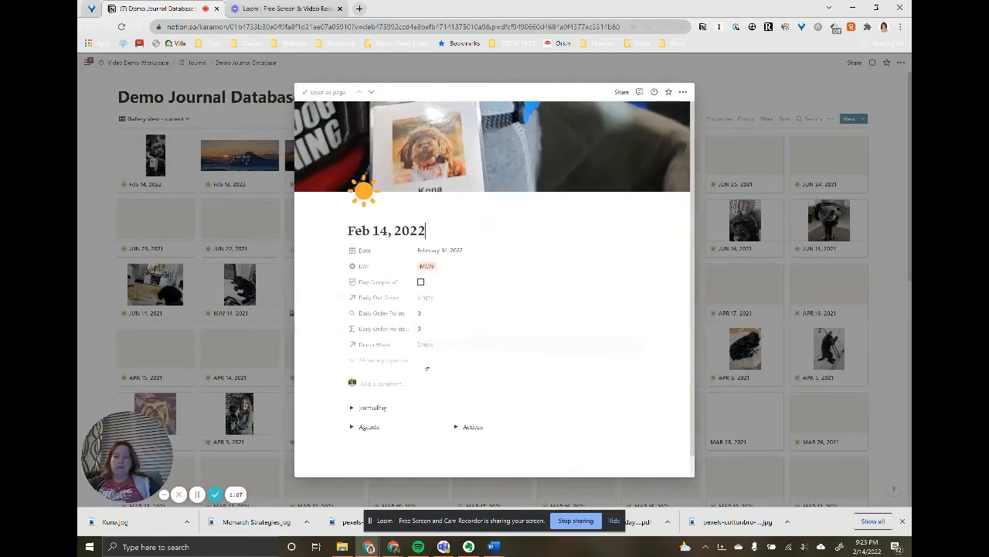
pyautogui.click(381, 363)
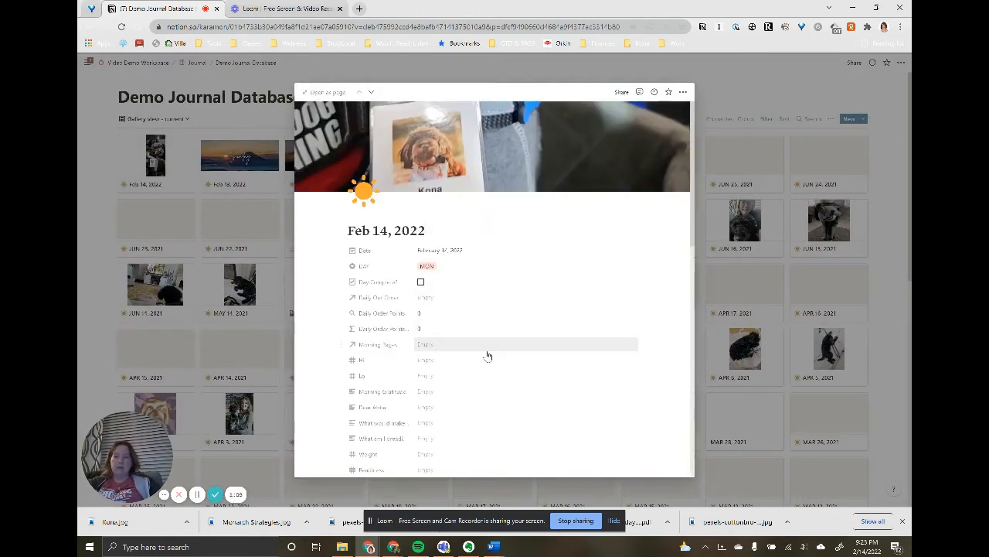
pyautogui.scroll(-10, 488, 354)
pyautogui.scroll(-1, 488, 354)
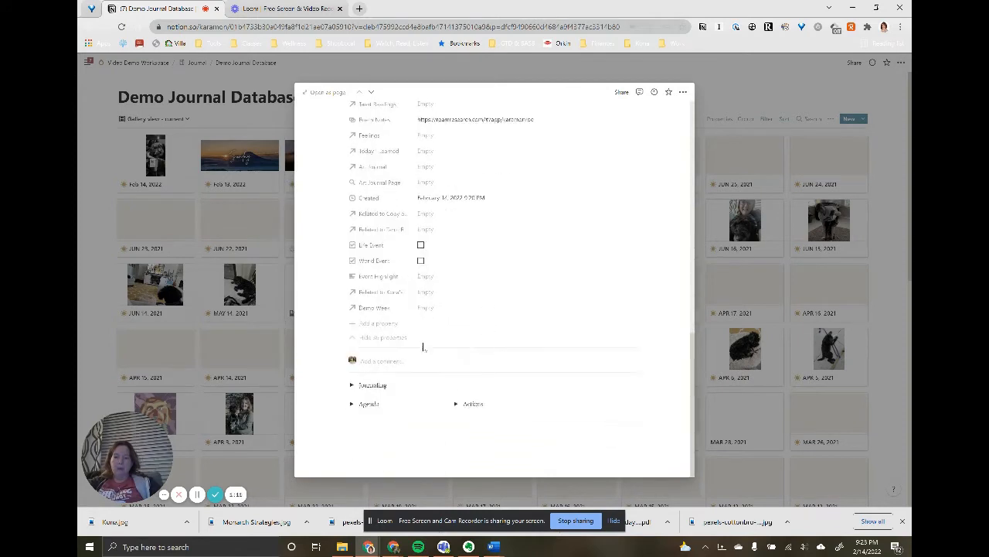
pyautogui.click(371, 323)
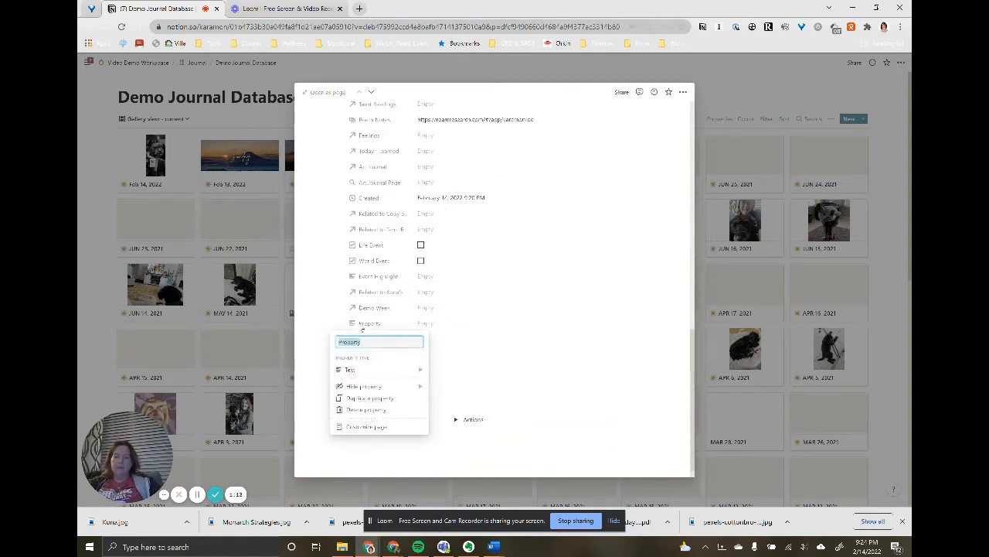
pyautogui.write('One Li')
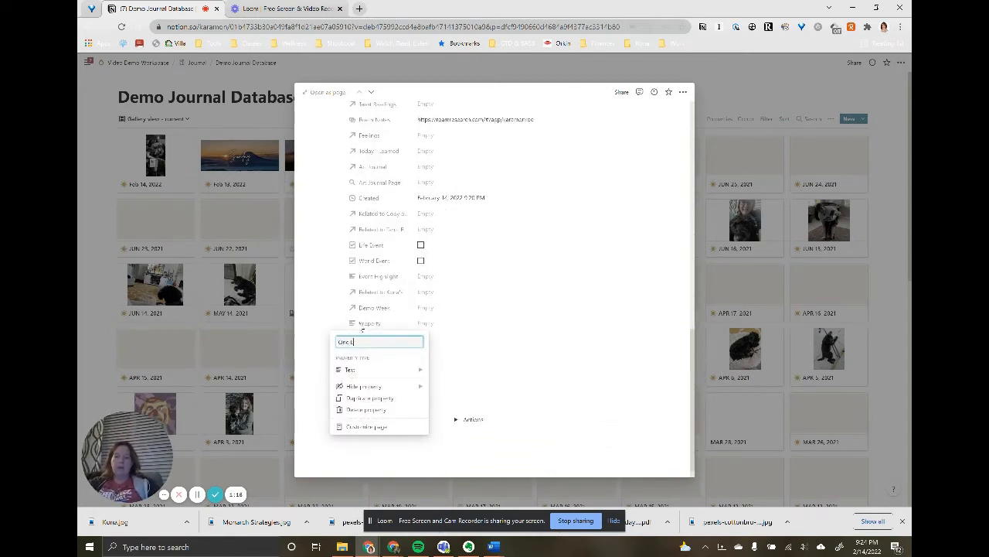
pyautogui.write('ne A Da')
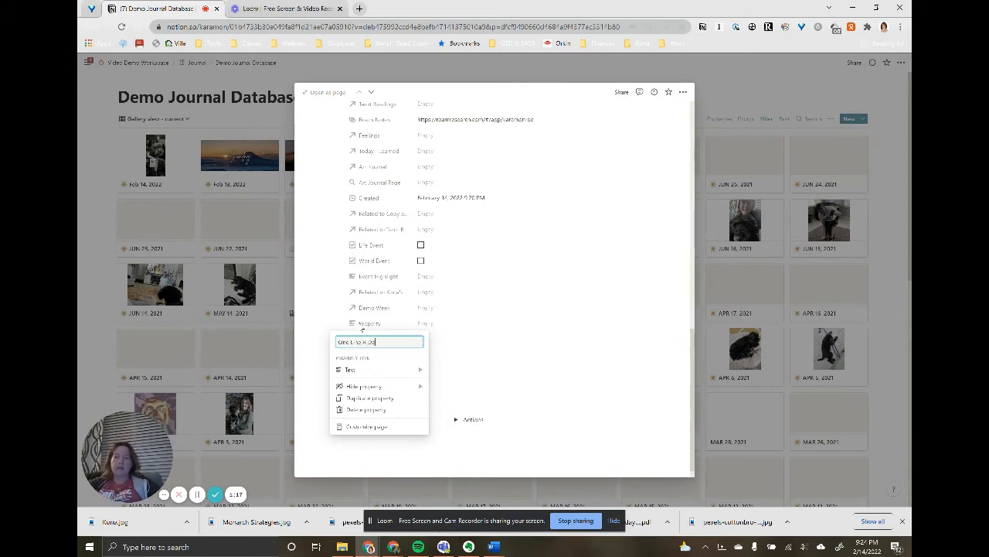
pyautogui.write('y (OLAD)')
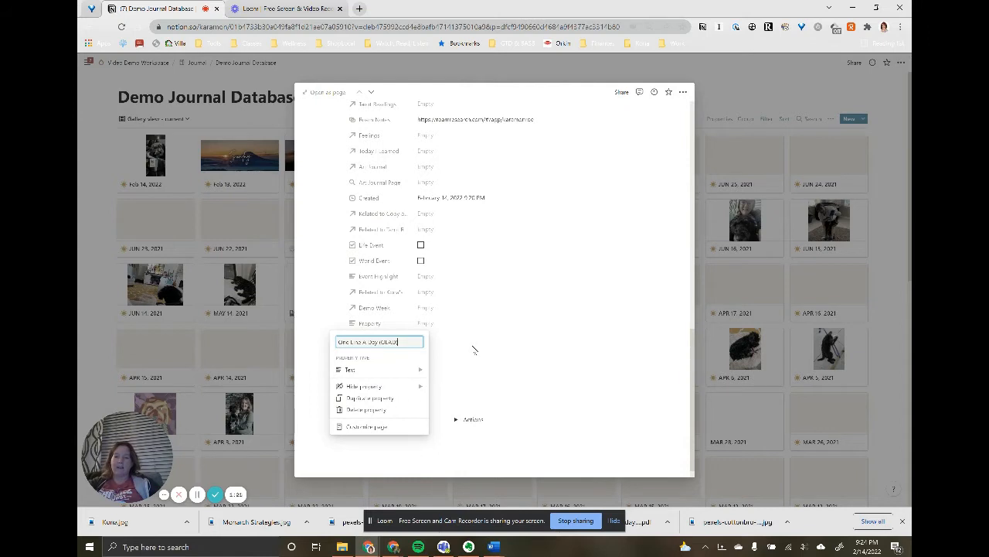
pyautogui.click(474, 350)
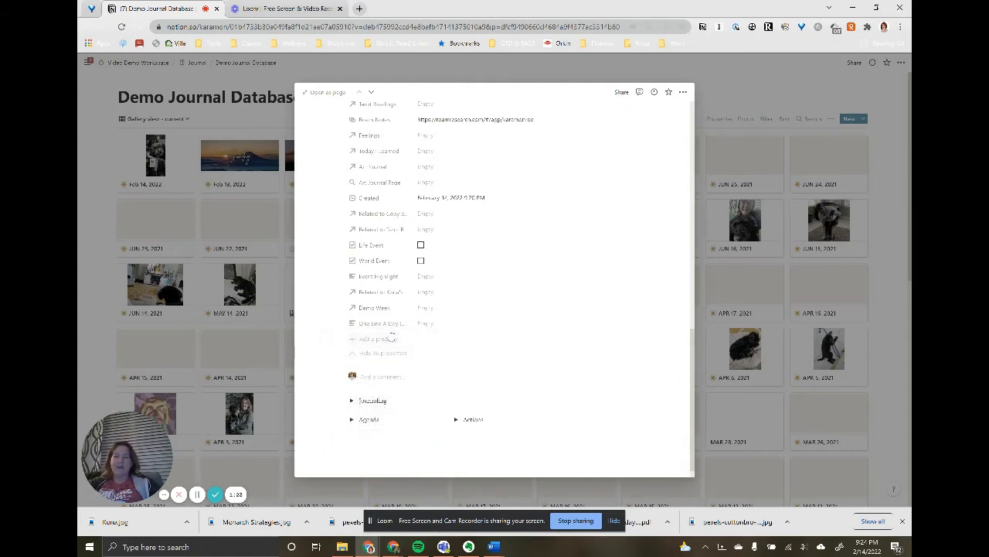
# - Add a multi-select property named "OLAD Type(s)" below the One Line A Day property
pyautogui.click(383, 343)
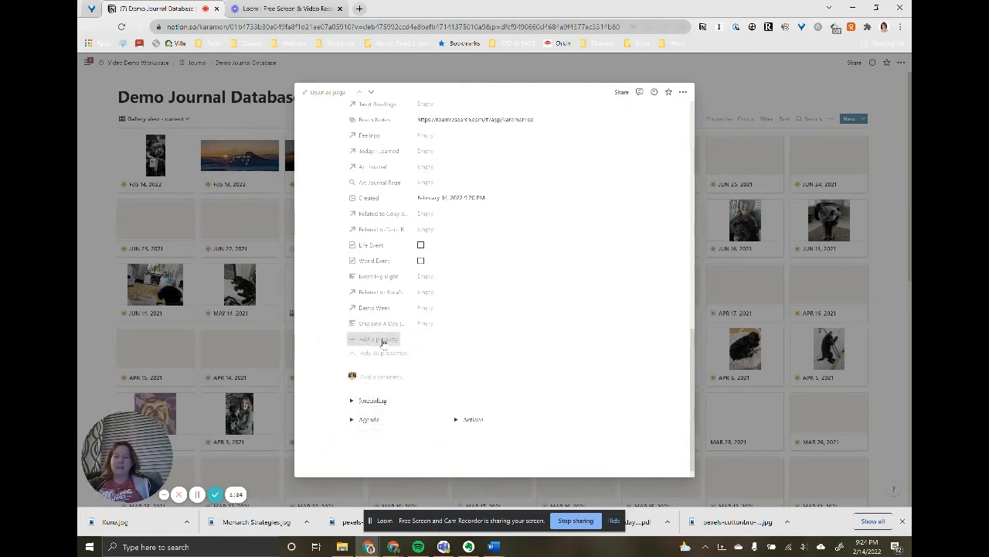
pyautogui.write('OLAD T')
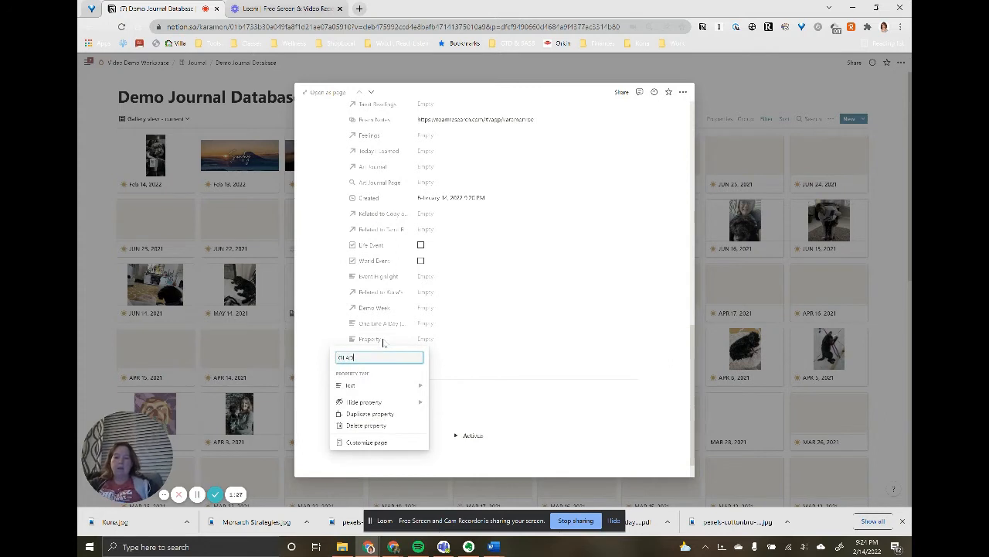
pyautogui.write('ype')
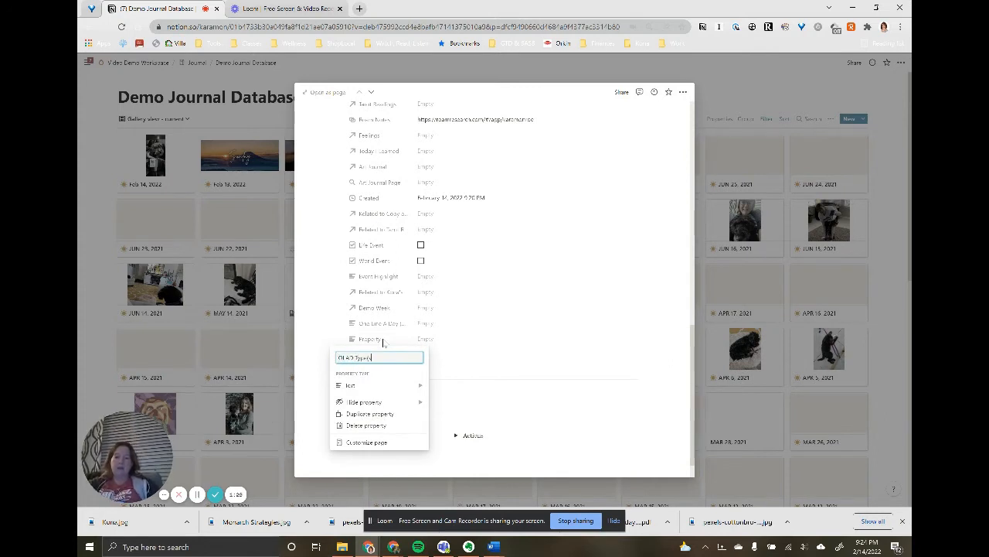
pyautogui.write('(s')
pyautogui.click(375, 384)
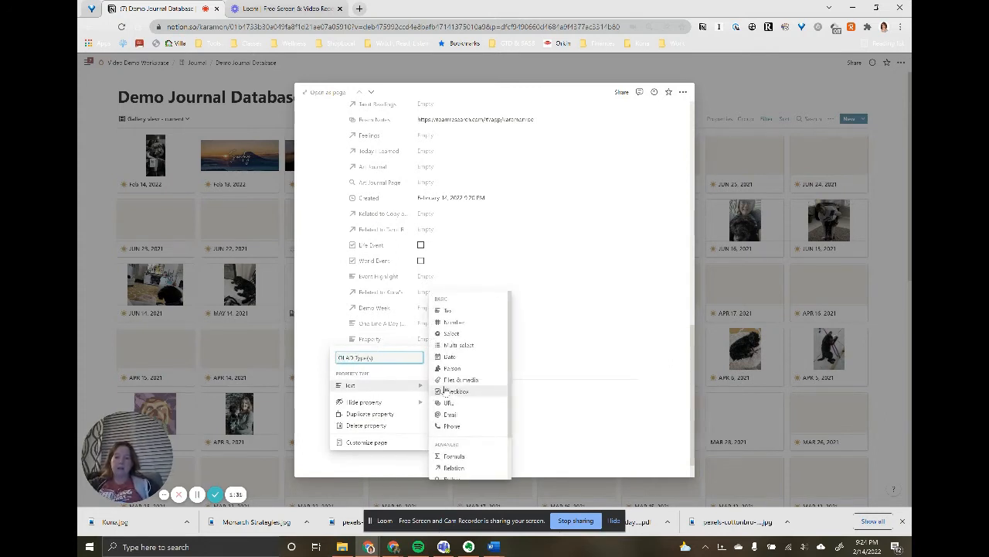
pyautogui.click(463, 344)
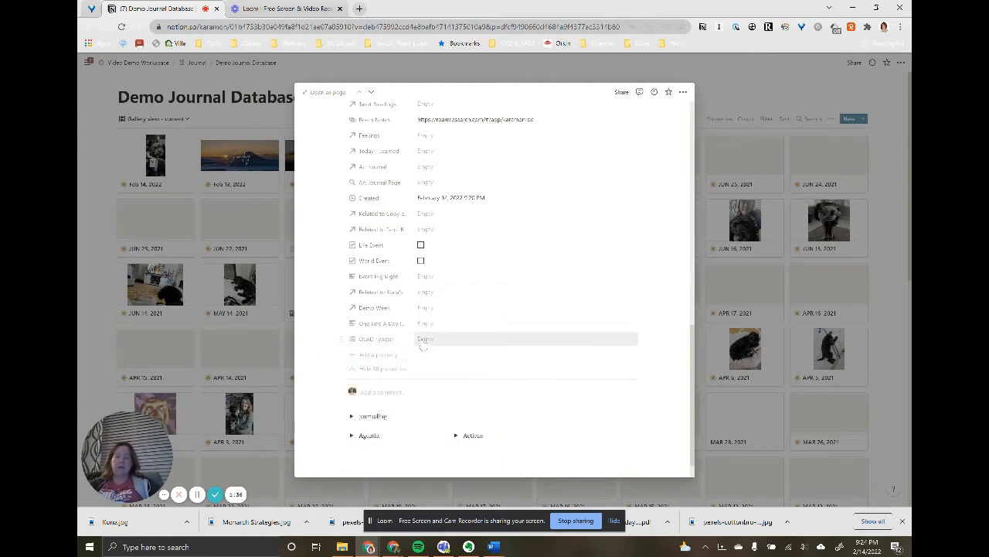
# - Create the options Kona, World, Life and Work in the OLAD Type(s) property
pyautogui.click(422, 339)
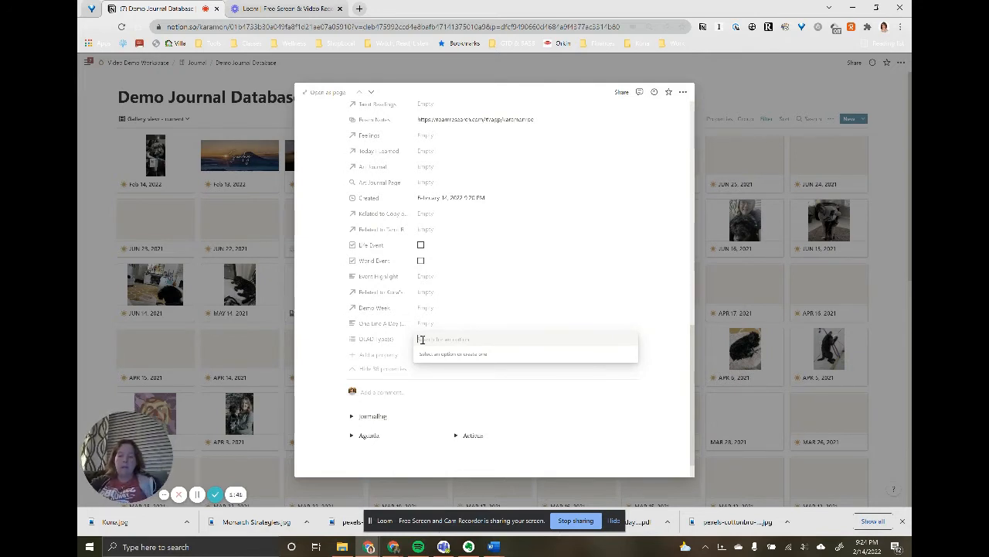
pyautogui.write('Kona')
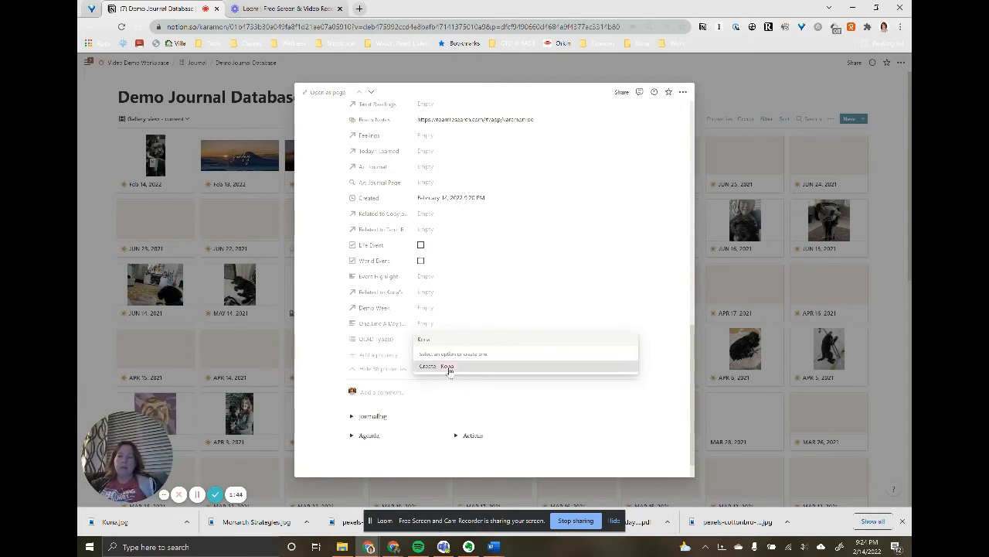
pyautogui.click(448, 365)
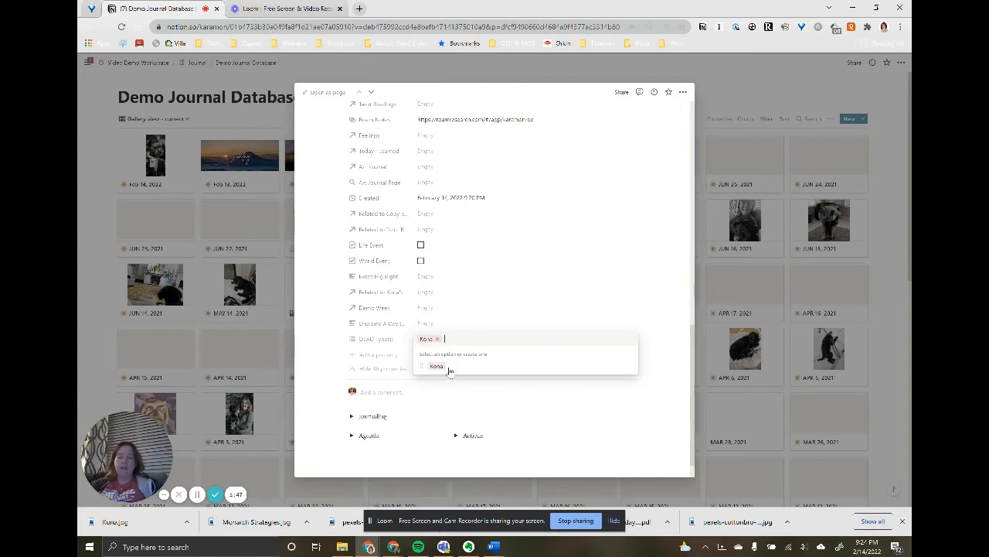
pyautogui.write('World')
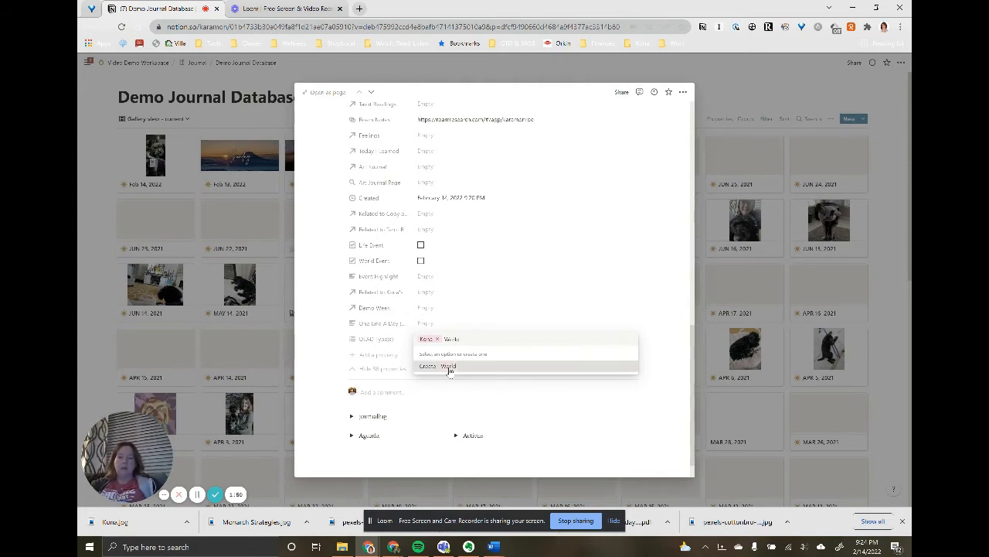
pyautogui.click(449, 367)
pyautogui.write('Life')
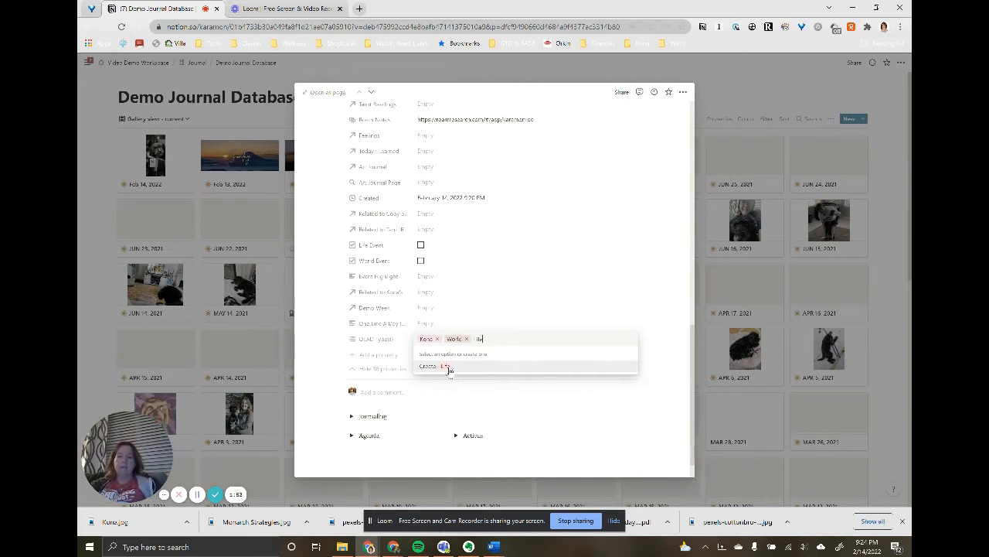
pyautogui.click(449, 367)
pyautogui.write('Work')
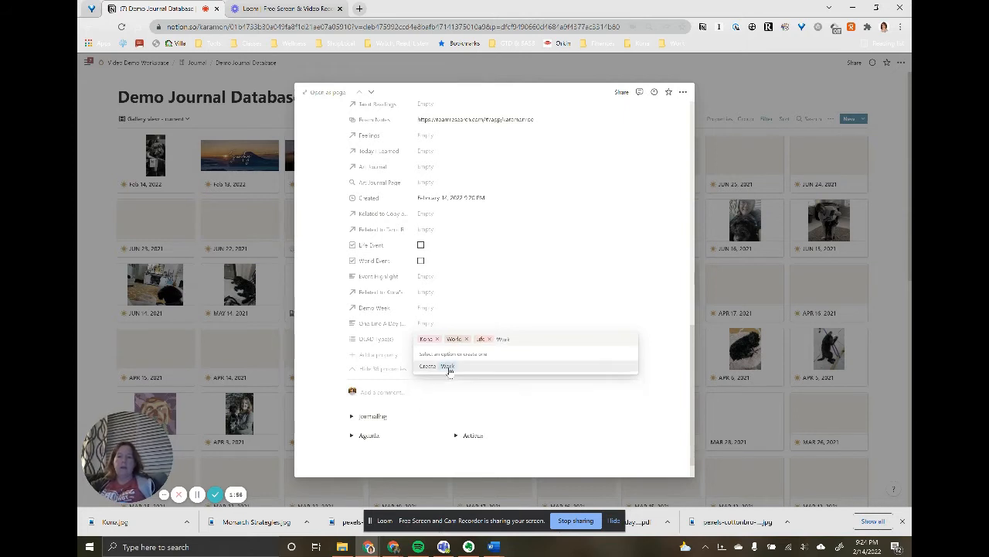
pyautogui.click(449, 367)
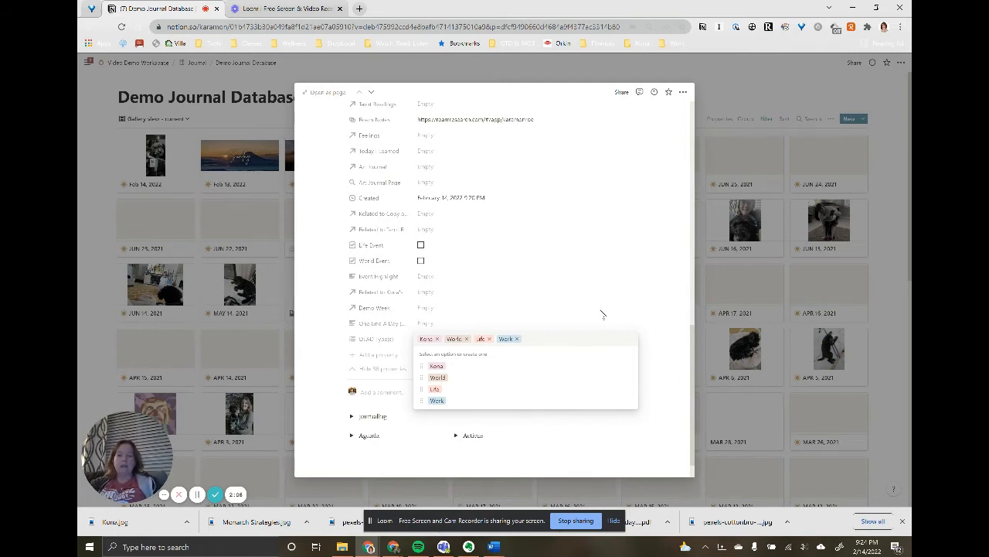
pyautogui.click(541, 313)
# - Remove the World, Life and Work tags from this entry's OLAD Type(s), keeping only Kona
pyautogui.click(441, 341)
pyautogui.click(467, 339)
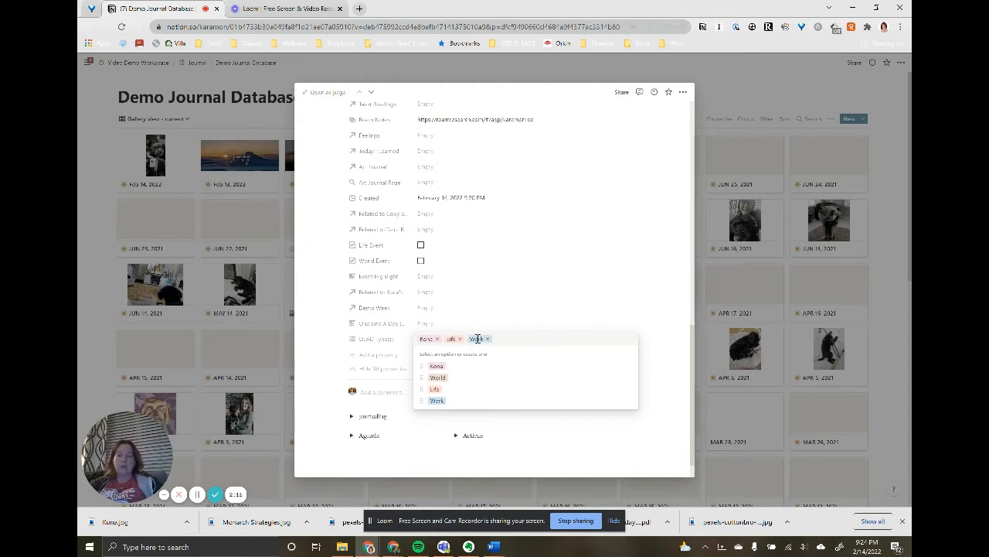
pyautogui.click(460, 340)
pyautogui.click(466, 339)
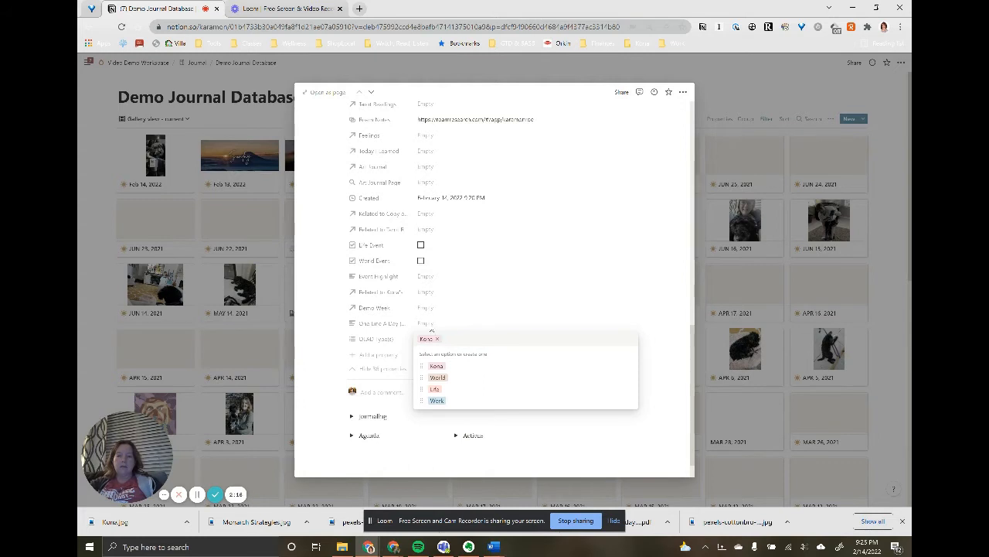
# - Fill in One Line A Day with a sentence about completing a hospice visit with Kona today, and close the entry
pyautogui.click(430, 323)
pyautogui.click(429, 323)
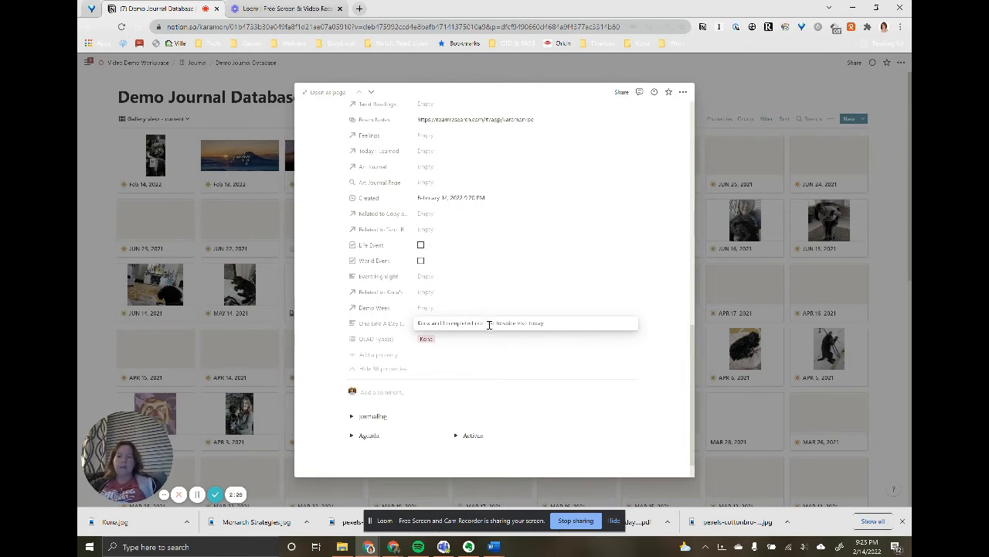
pyautogui.click(596, 360)
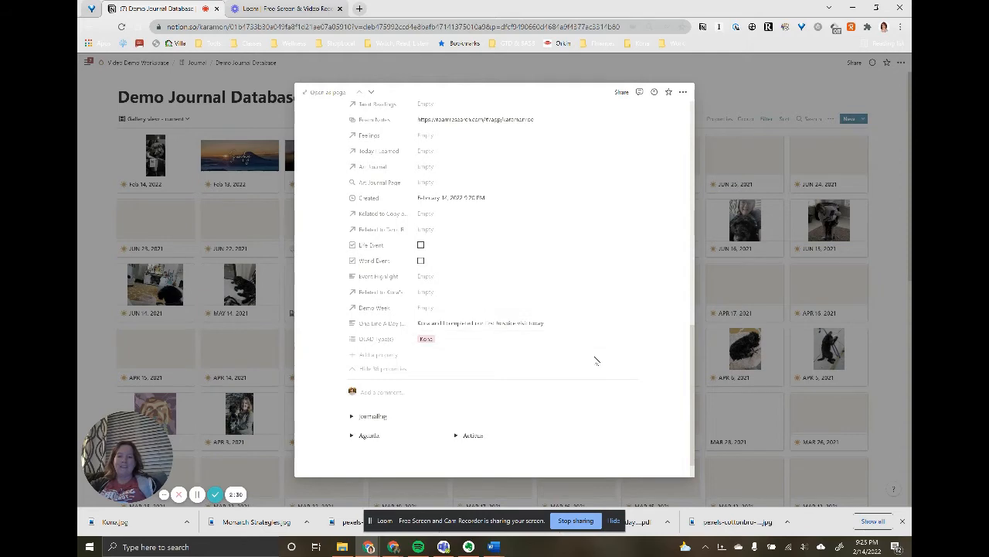
pyautogui.click(711, 170)
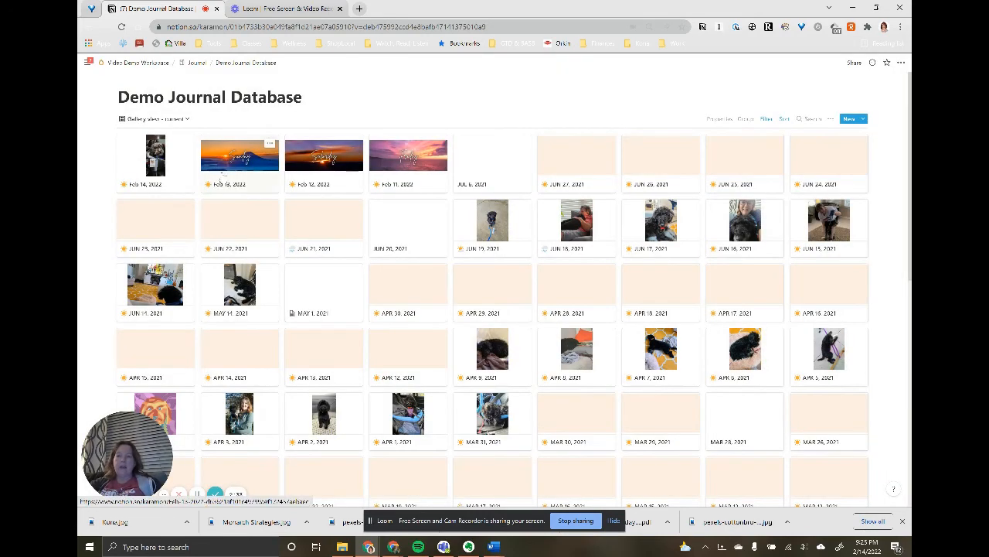
# - Set the Feb 13, 2022 entry's One Line A Day to "Super Bowl LVI in Los Angeles featuring the LA Rams and the Cincinnati Bengals Rams win"
pyautogui.click(222, 176)
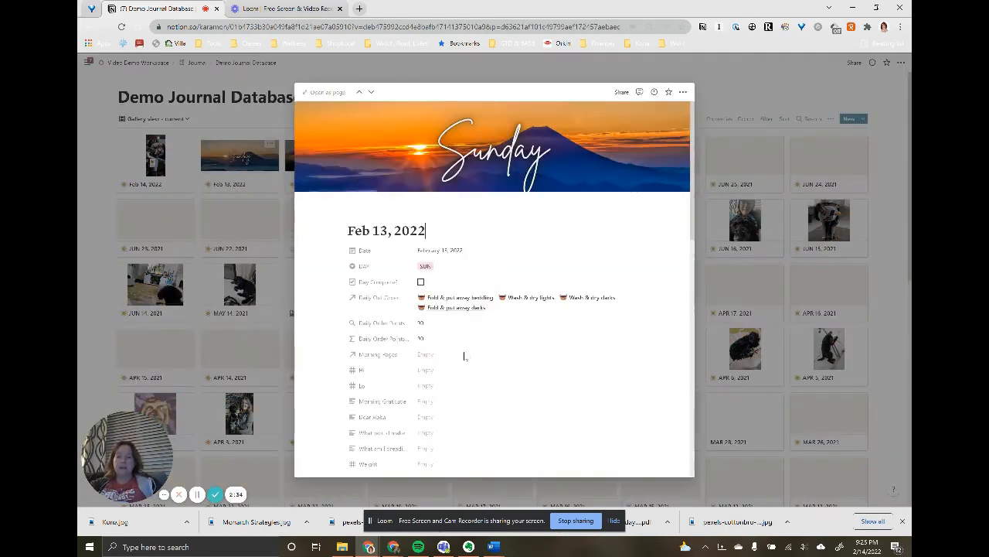
pyautogui.scroll(-5, 462, 412)
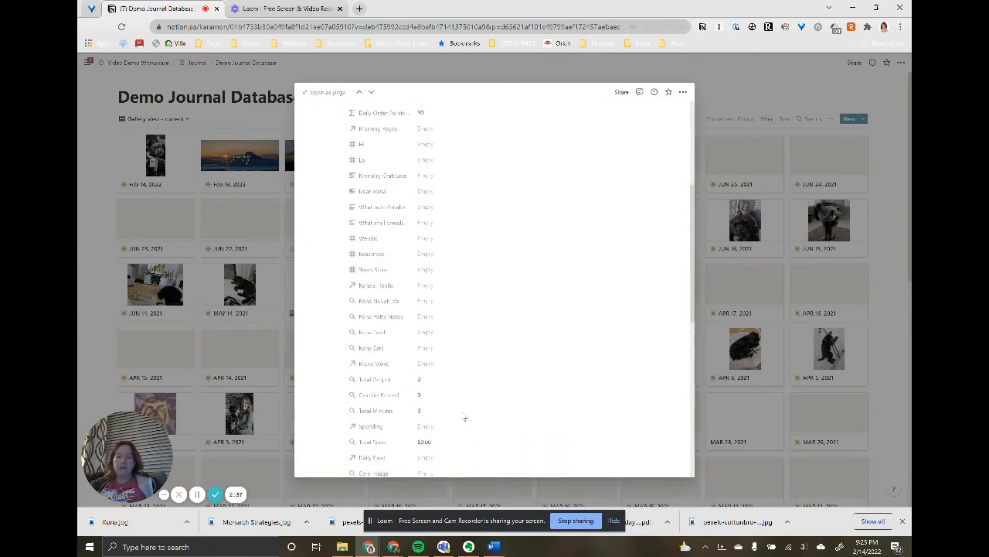
pyautogui.scroll(-10, 464, 417)
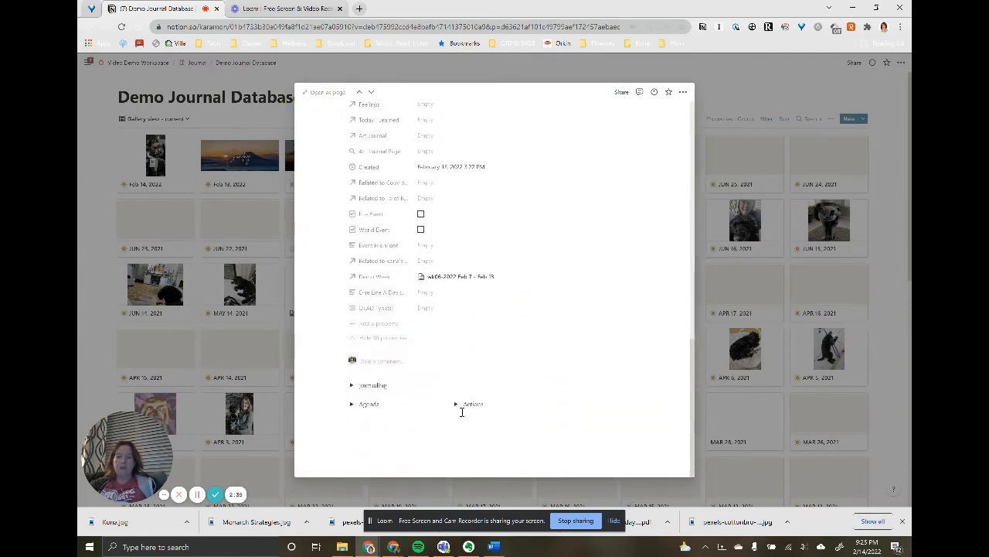
pyautogui.click(424, 292)
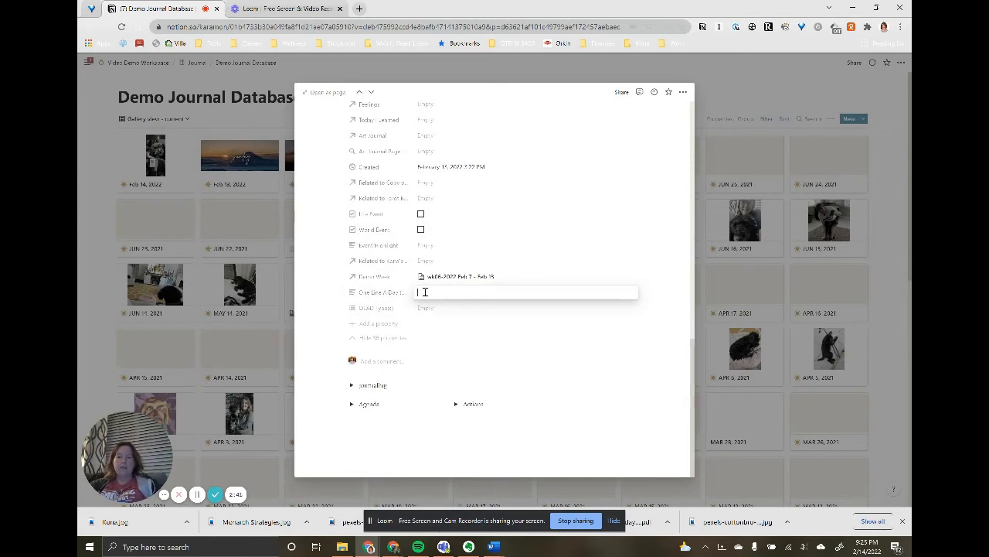
pyautogui.write('Su')
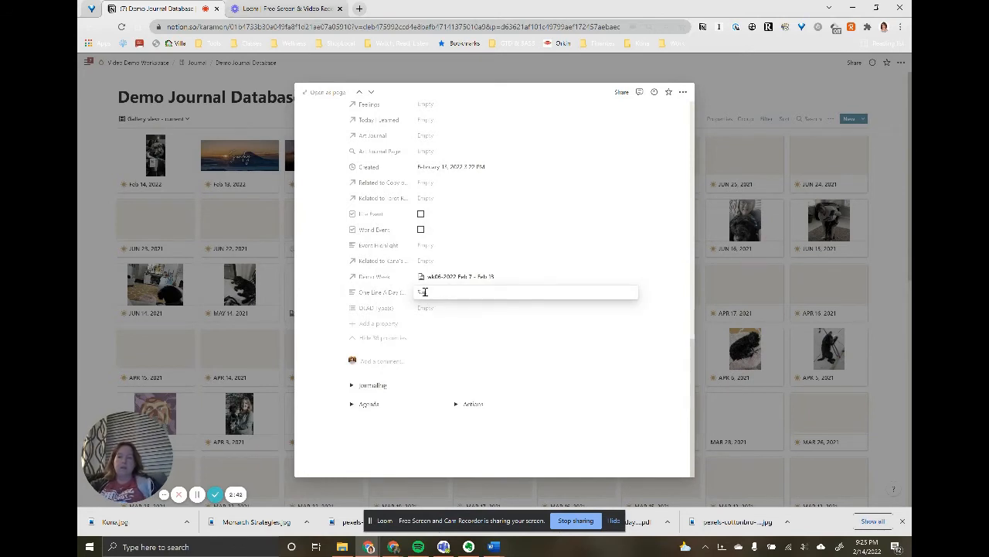
pyautogui.write('per Bowl')
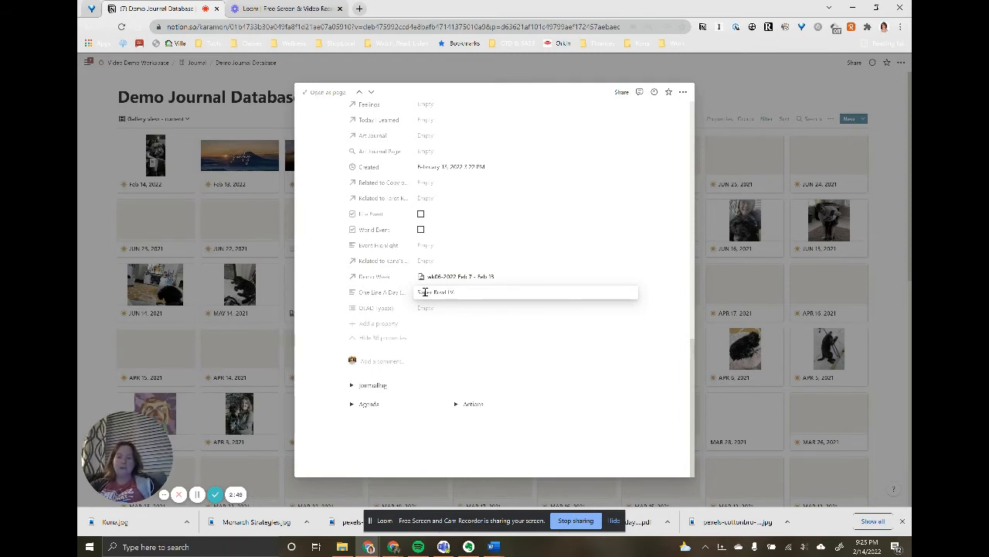
pyautogui.write('LV')
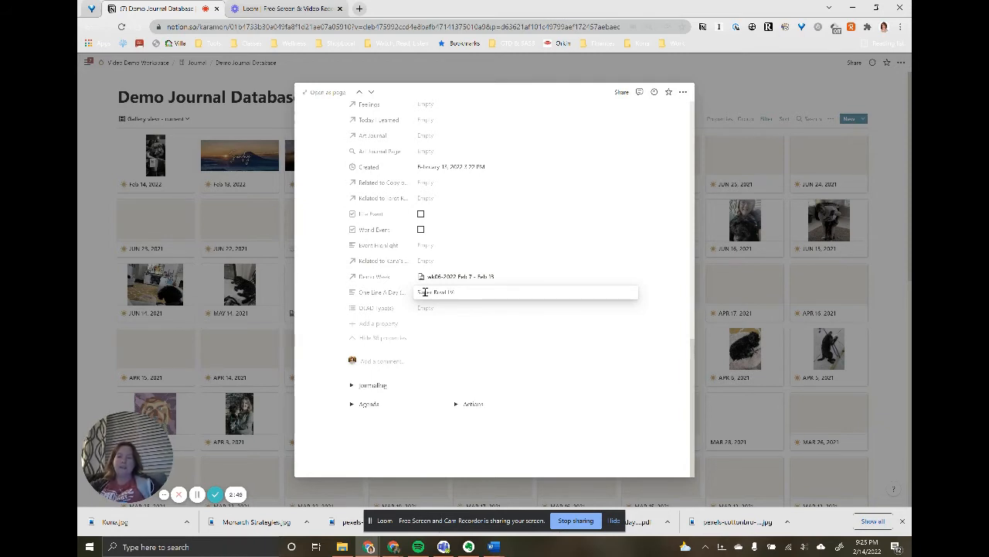
pyautogui.write('I in Los Angel')
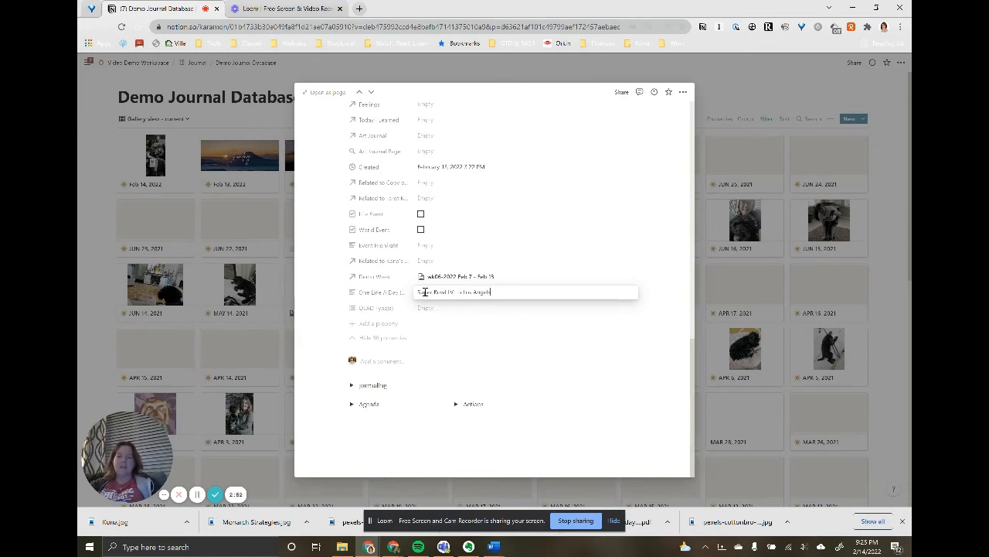
pyautogui.write('es')
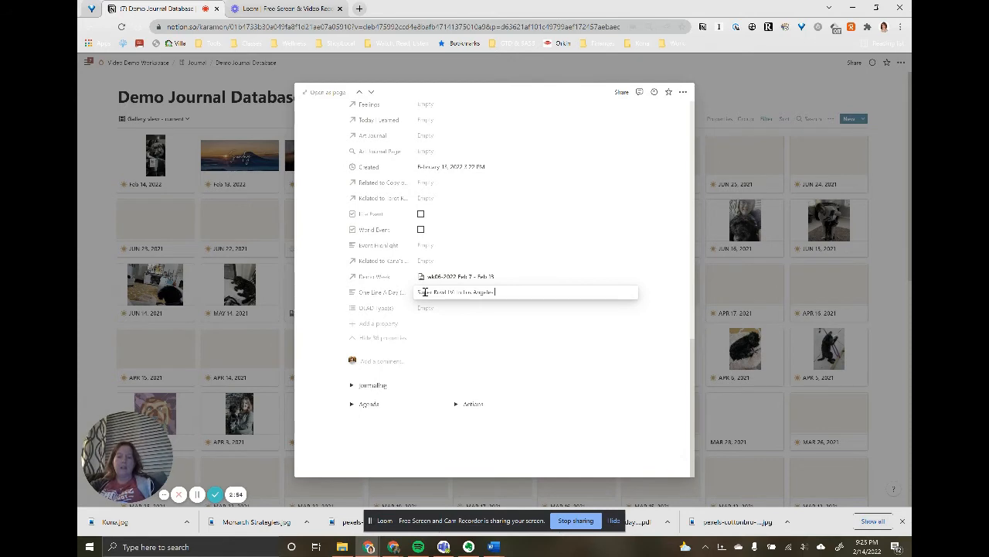
pyautogui.write('featuring the LA Ra')
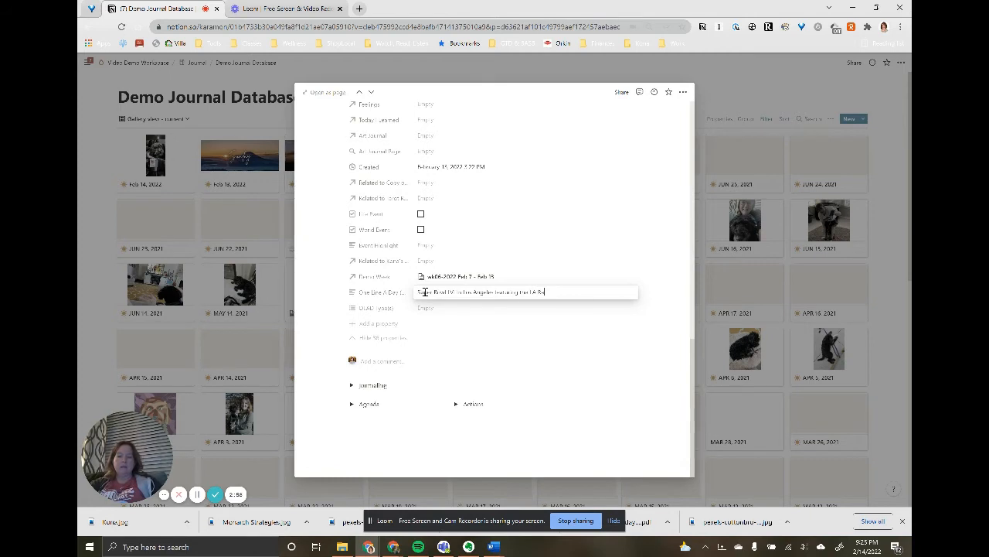
pyautogui.write('ms and the Cincinnati Bengals ')
pyautogui.write('Rams win')
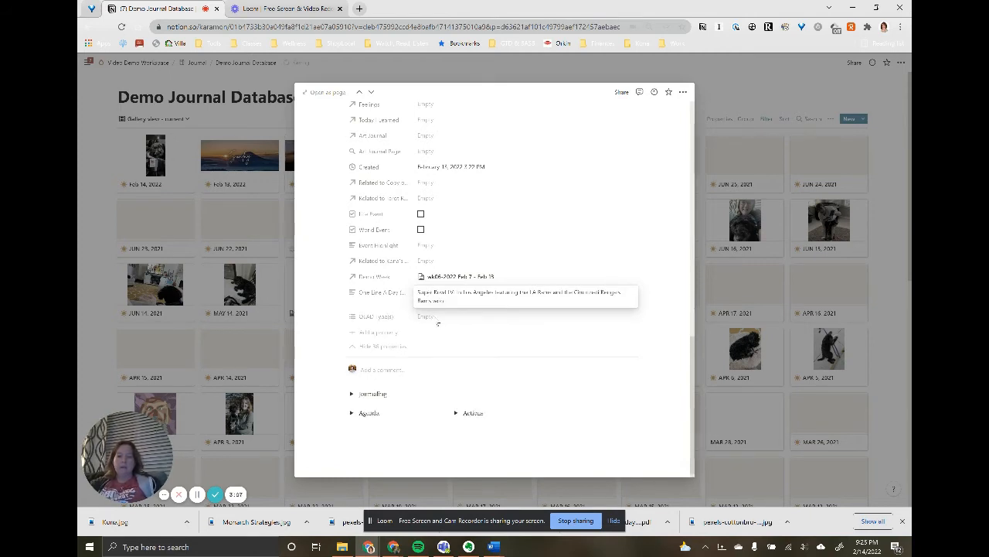
# - Tag the Feb 13, 2022 entry as World in OLAD Type(s) and close the entry
pyautogui.click(433, 323)
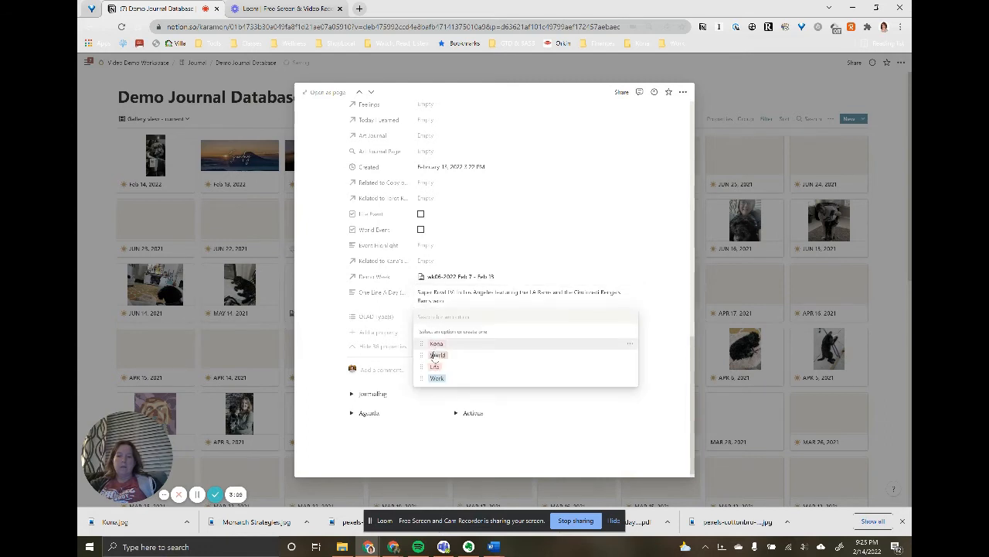
pyautogui.click(437, 355)
pyautogui.click(602, 285)
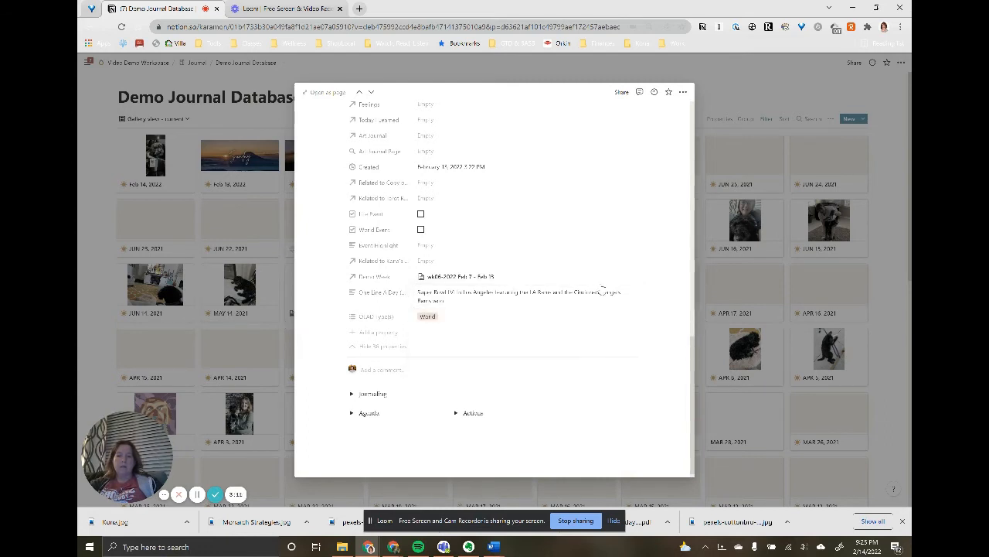
pyautogui.click(726, 97)
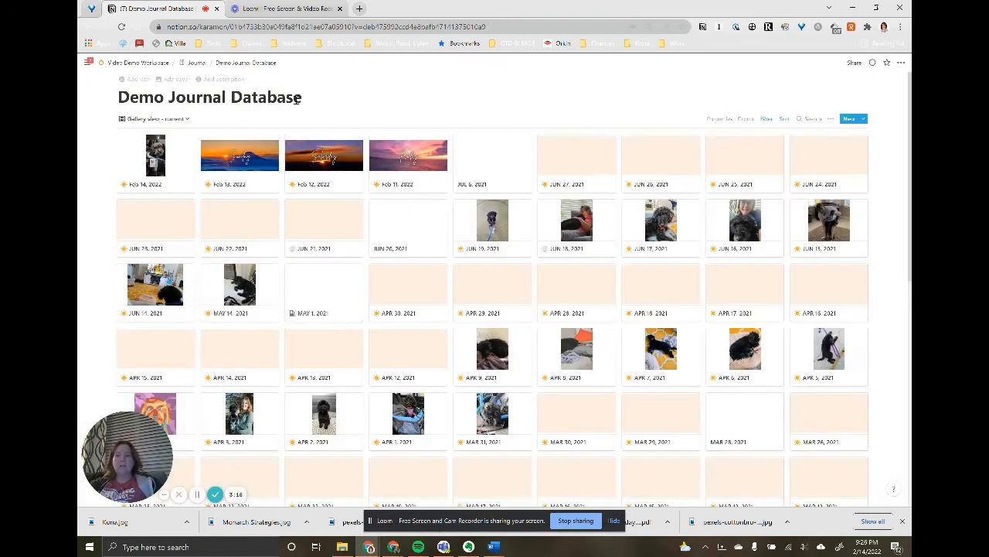
# - Create a new page named "Life Timeline" at the end of the Databases list in Video Demo Workspace
pyautogui.click(157, 65)
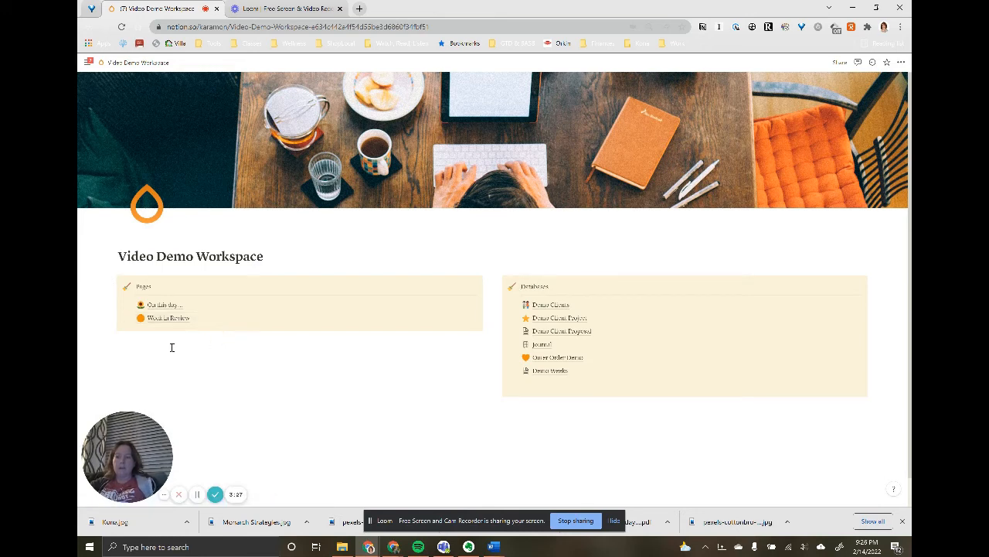
pyautogui.click(538, 406)
pyautogui.write('/pa')
pyautogui.press('Down')
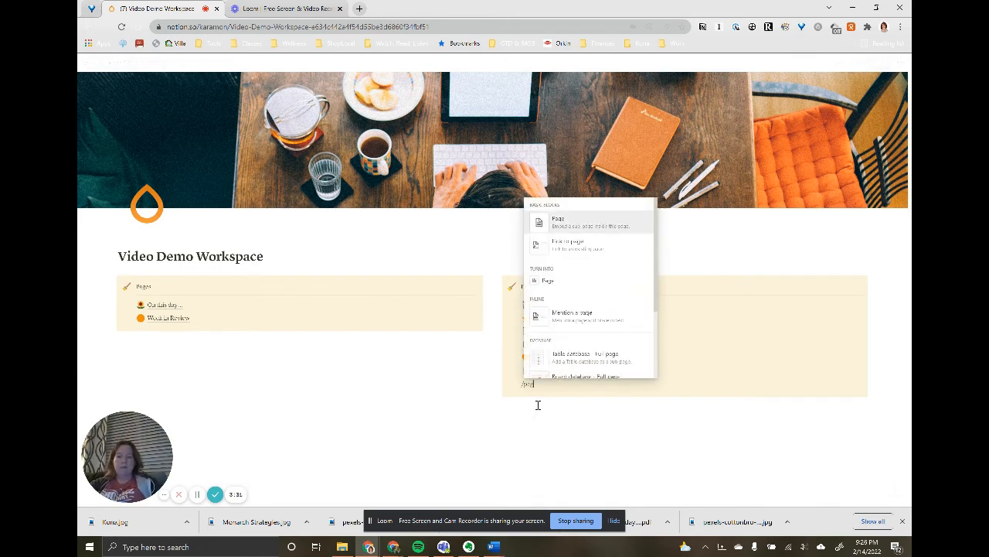
pyautogui.press('Return')
pyautogui.write('Life')
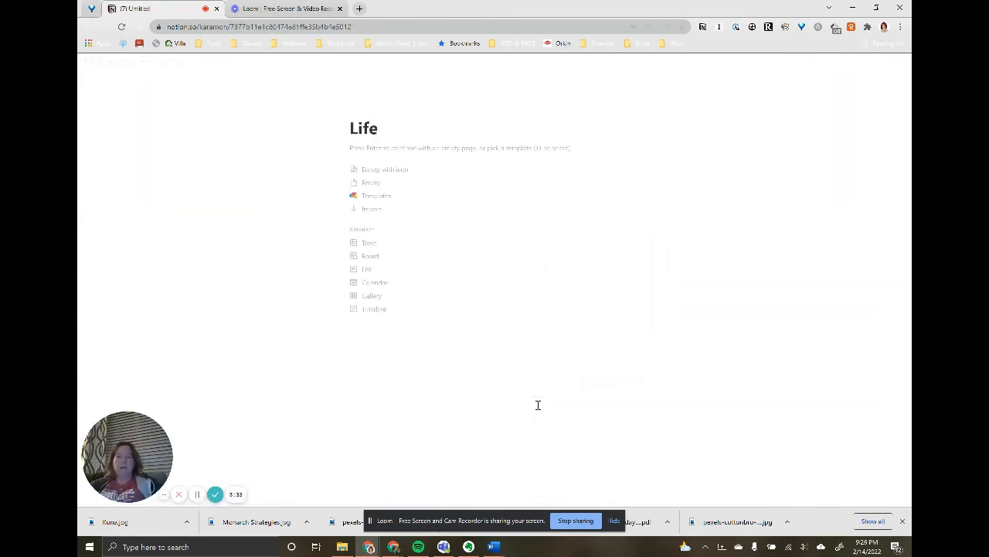
pyautogui.write(' Timeline')
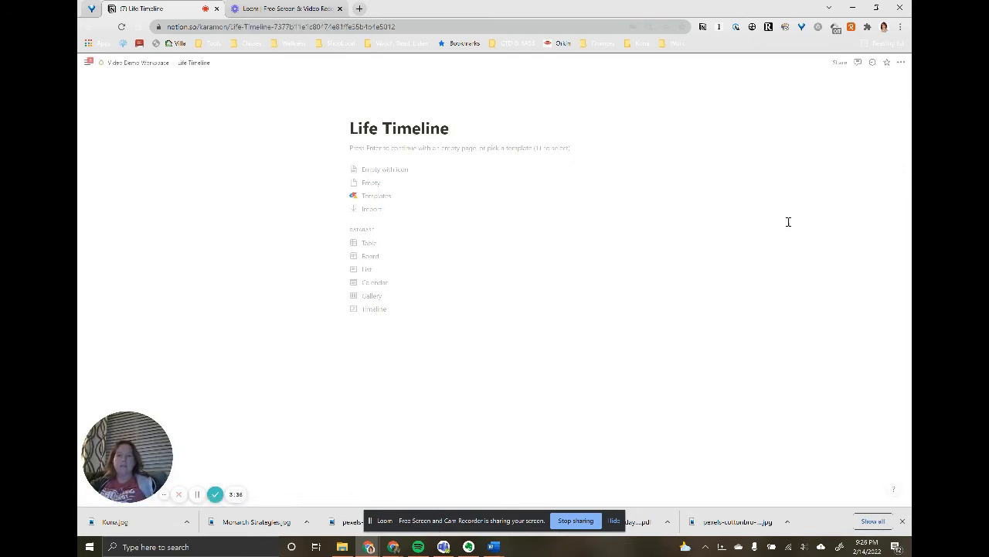
# - Turn on small text and full width for the Life Timeline page
pyautogui.click(901, 63)
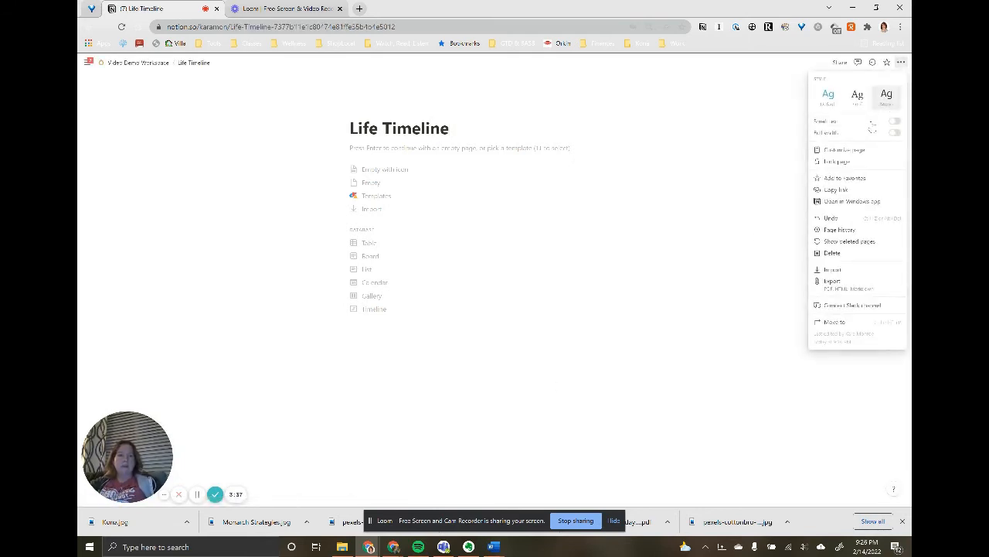
pyautogui.click(896, 122)
pyautogui.click(896, 133)
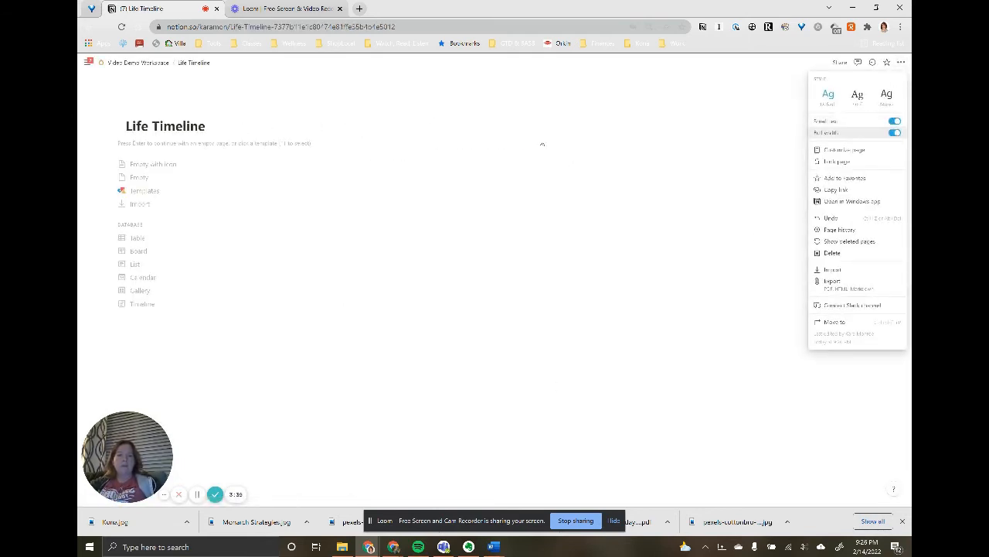
pyautogui.click(206, 144)
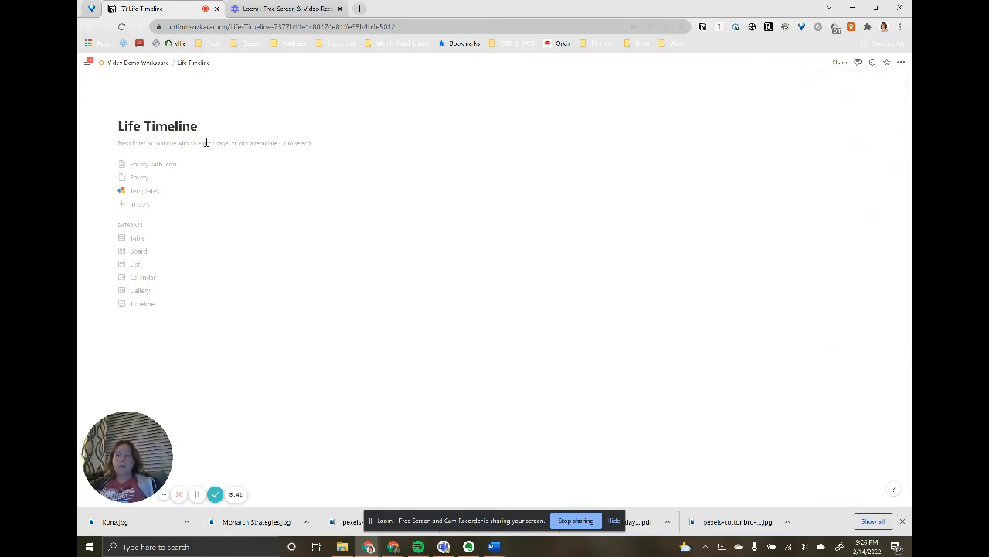
# - Insert a linked database of Demo Journal Database into the empty body of the Life Timeline page
pyautogui.click(206, 143)
pyautogui.write('/cre')
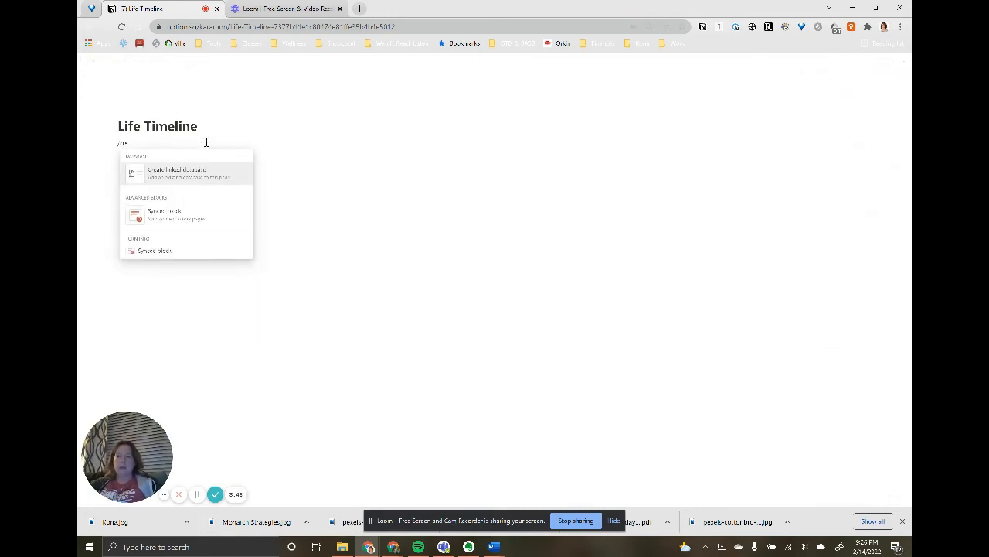
pyautogui.click(203, 171)
pyautogui.write('De')
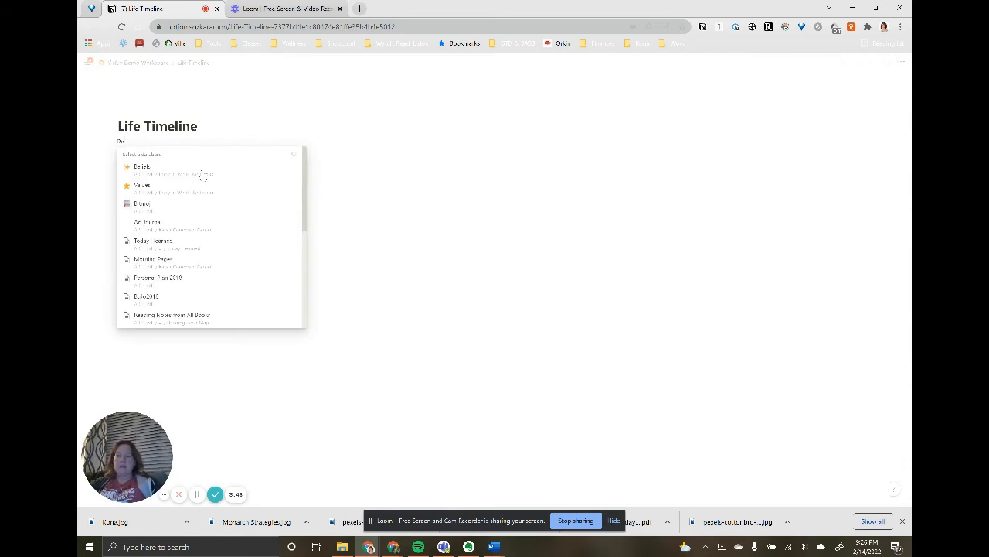
pyautogui.write('mo')
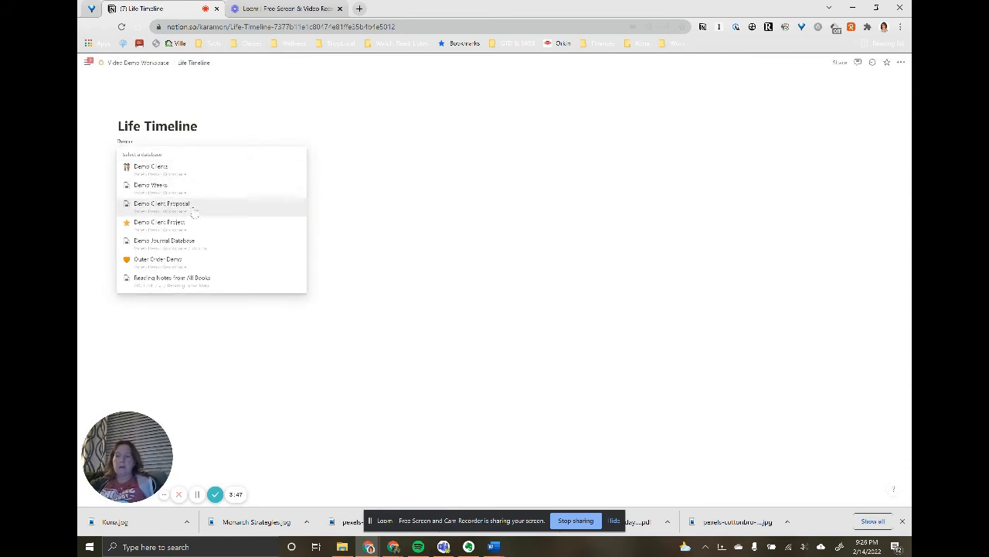
pyautogui.click(192, 245)
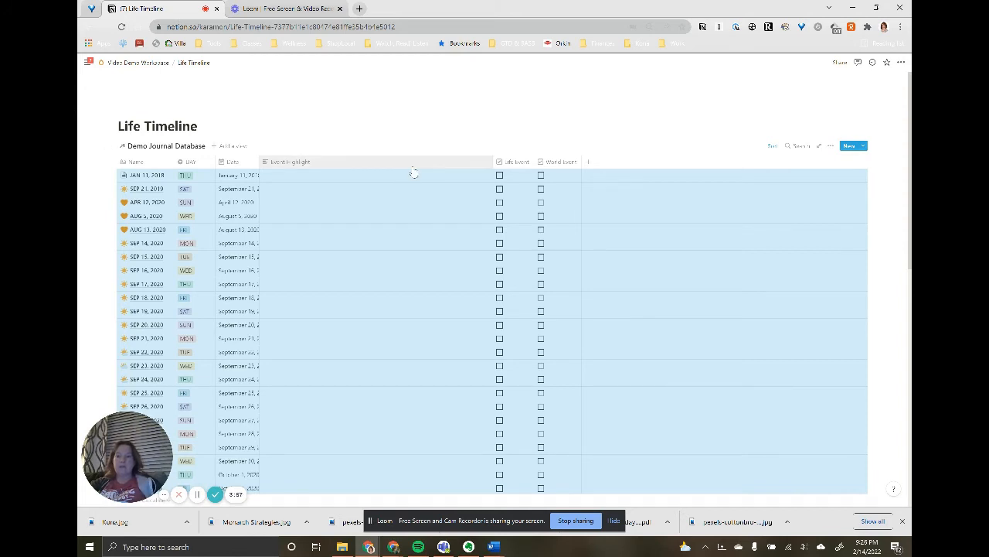
# - Hide all optional properties in the linked table, showing only One Line A Day (OLAD) and OLAD Type(s) beside Name
pyautogui.click(831, 146)
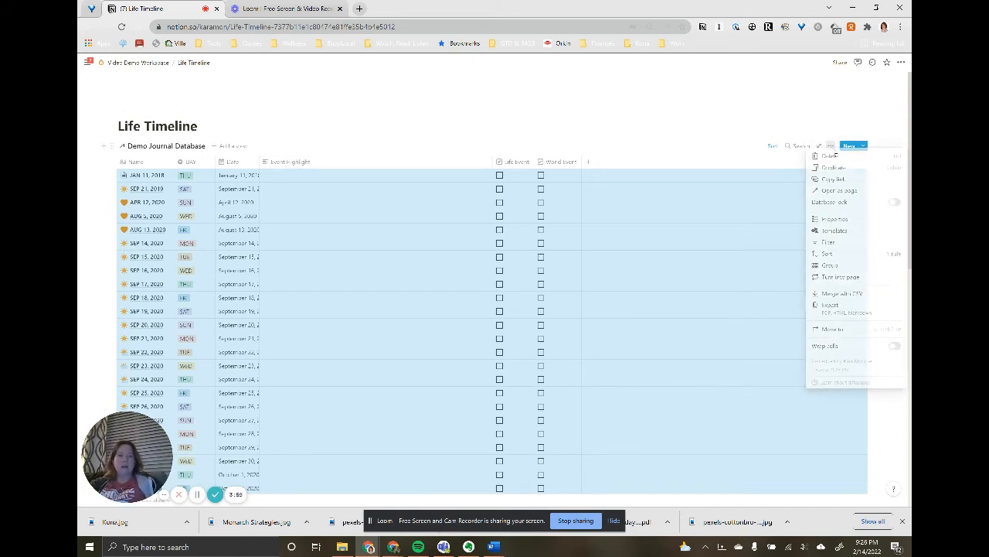
pyautogui.click(835, 221)
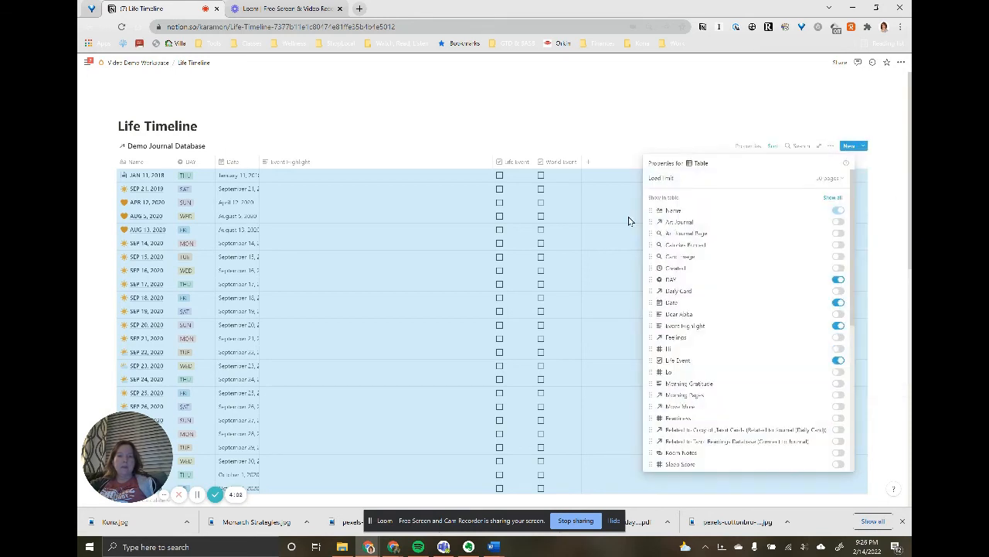
pyautogui.click(835, 199)
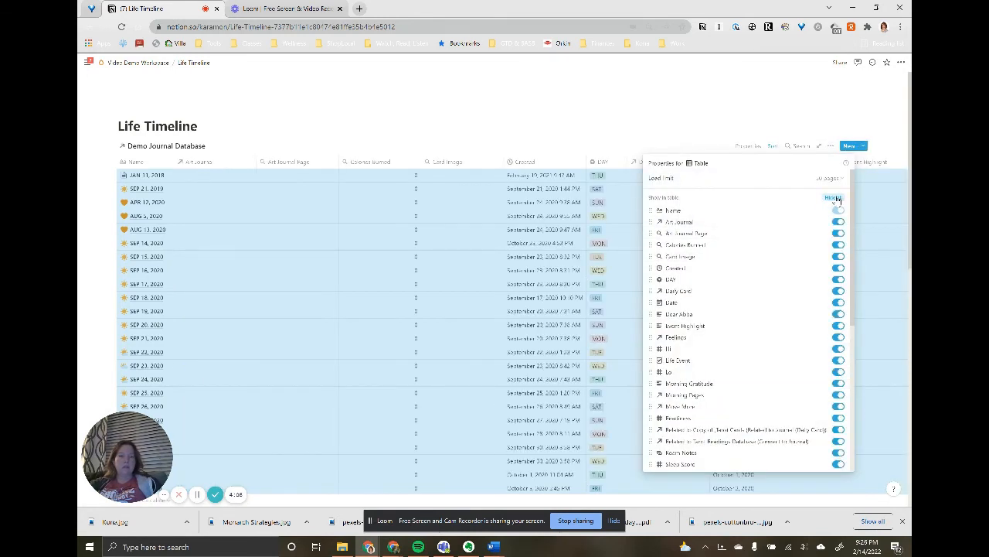
pyautogui.click(835, 199)
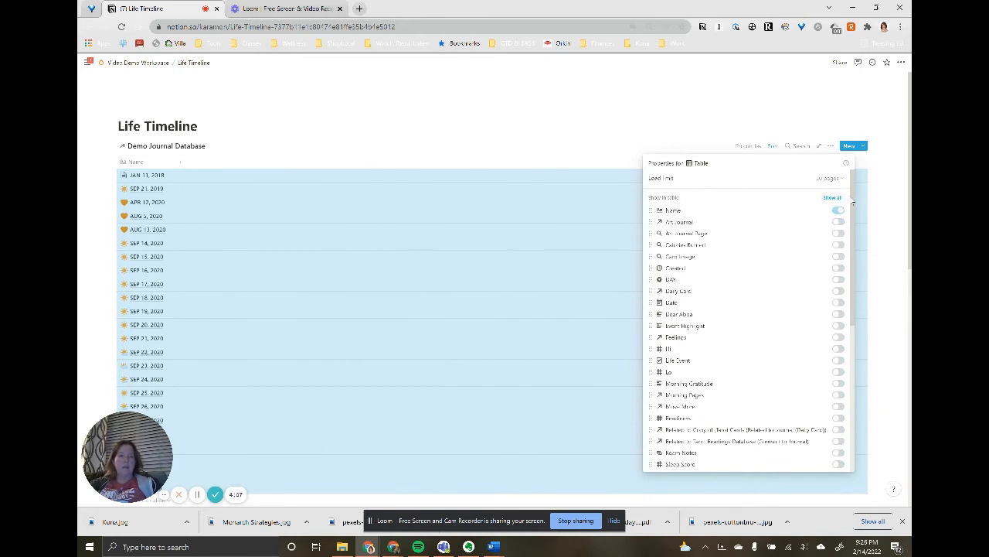
pyautogui.click(838, 211)
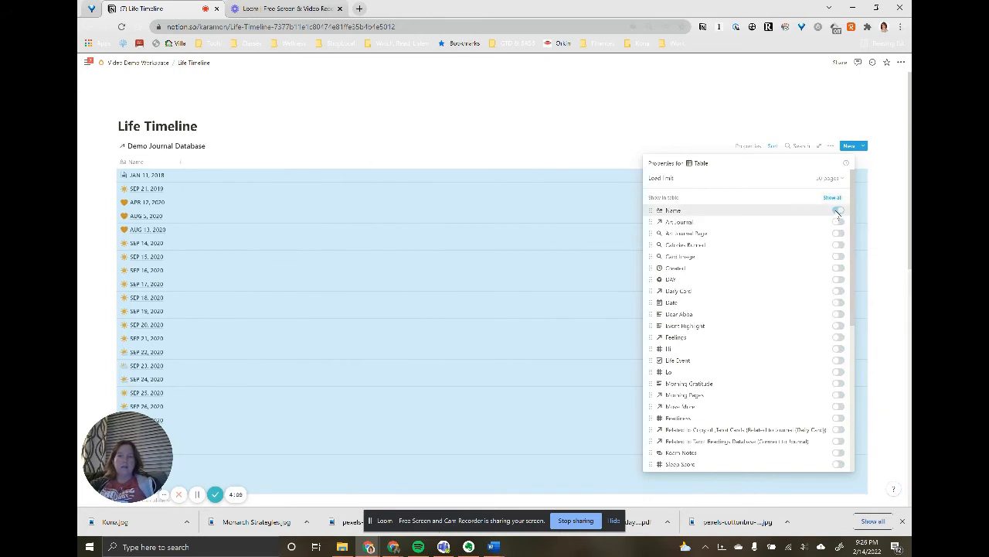
pyautogui.moveTo(854, 211); pyautogui.dragTo(876, 361)
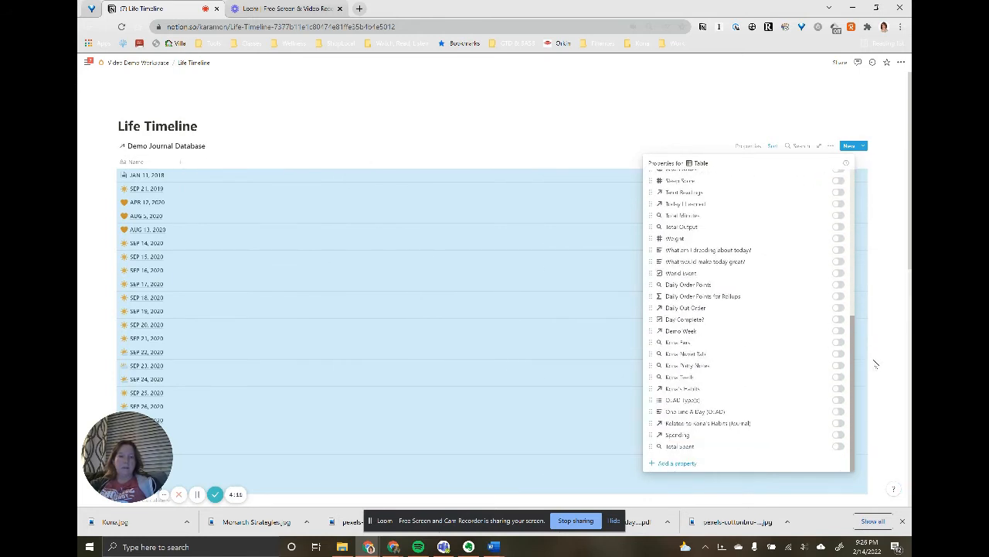
pyautogui.click(838, 411)
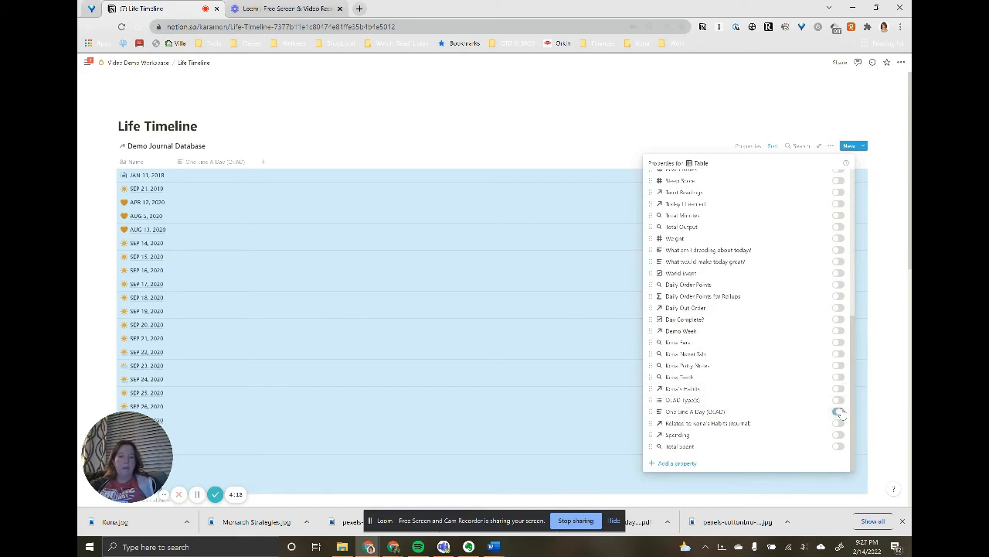
pyautogui.click(840, 400)
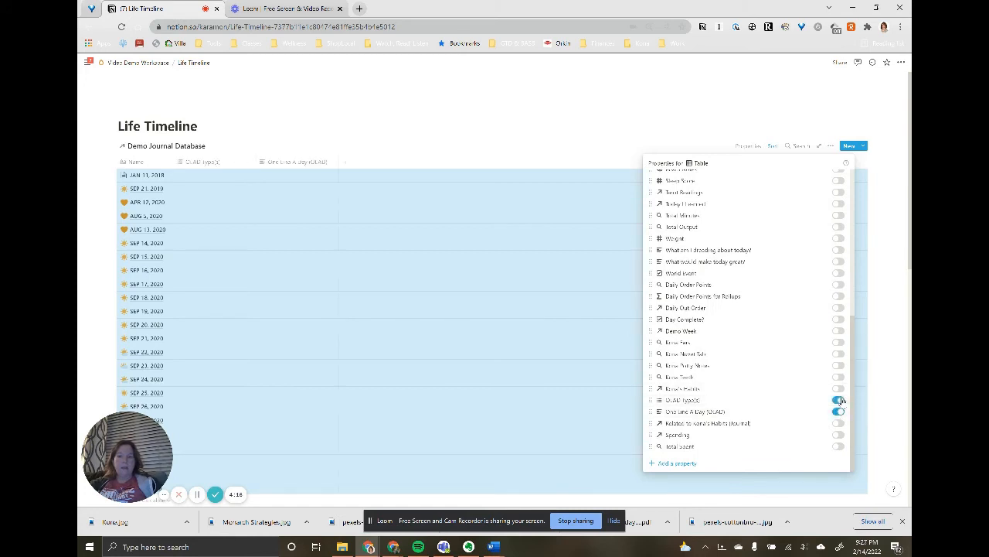
pyautogui.click(655, 136)
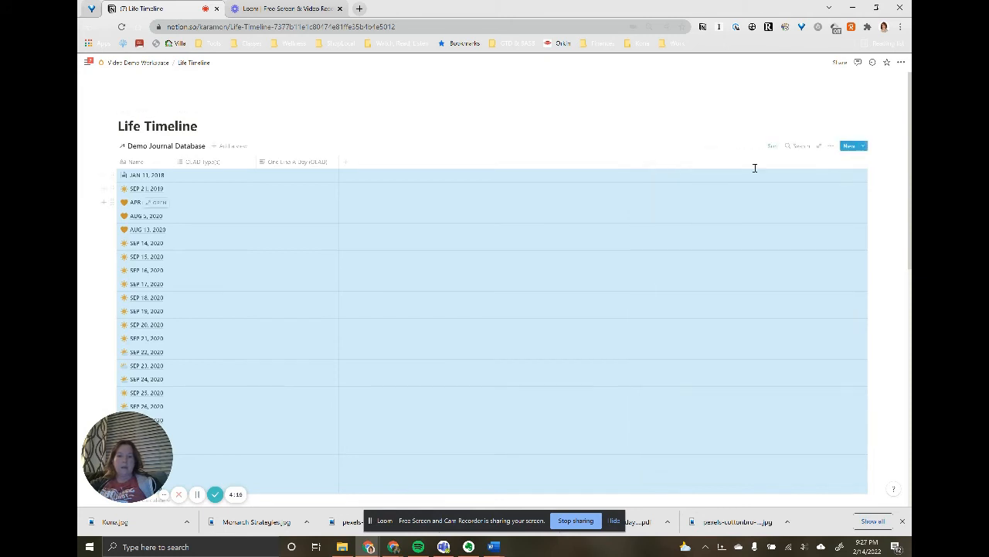
# - Filter the linked journal table to entries where One Line A Day (OLAD) is not empty
pyautogui.click(830, 145)
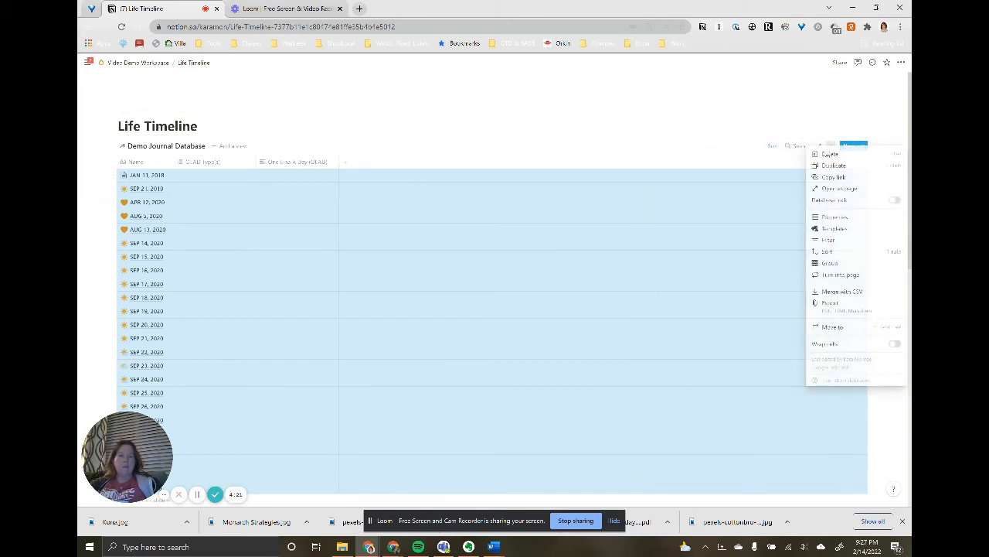
pyautogui.click(828, 240)
pyautogui.click(686, 223)
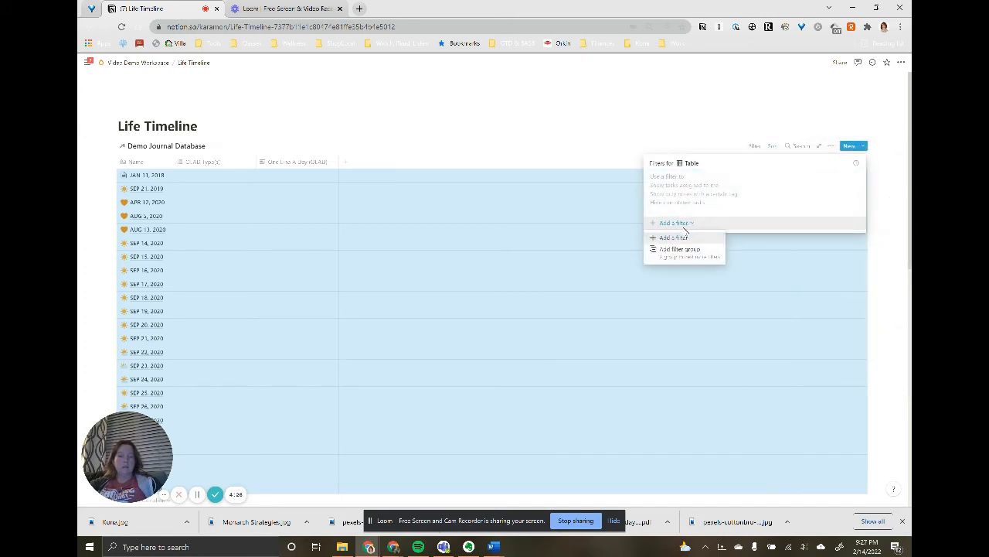
pyautogui.click(685, 235)
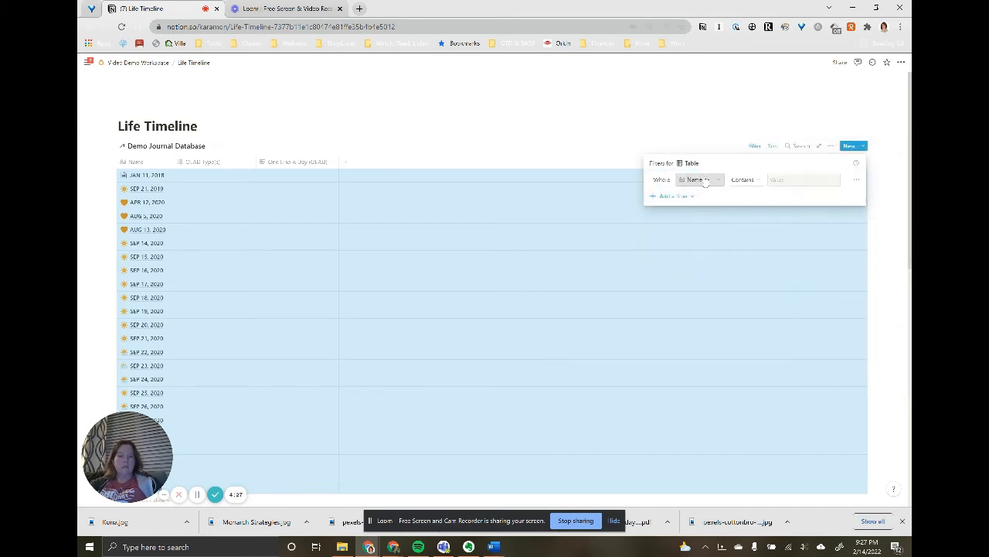
pyautogui.click(695, 180)
pyautogui.scroll(-3, 712, 410)
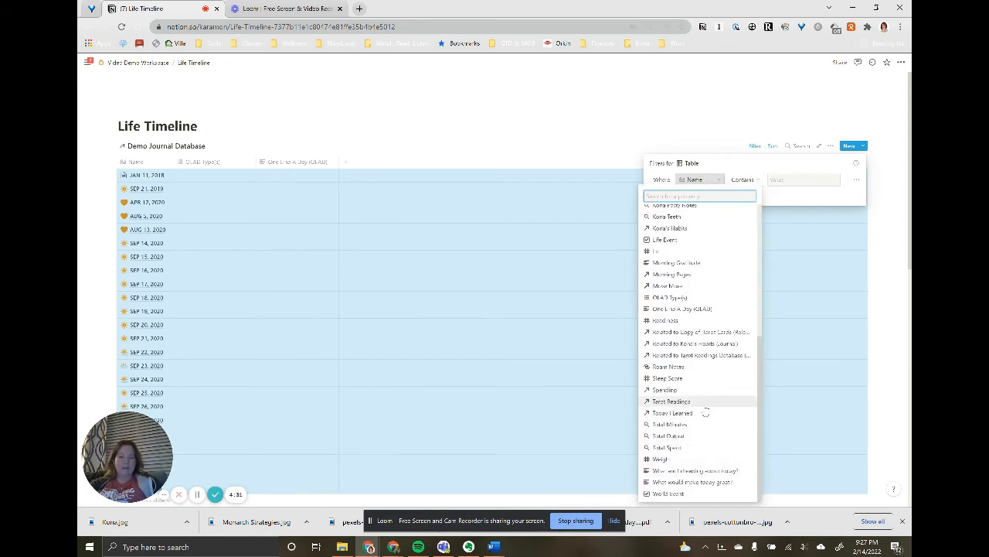
pyautogui.click(683, 309)
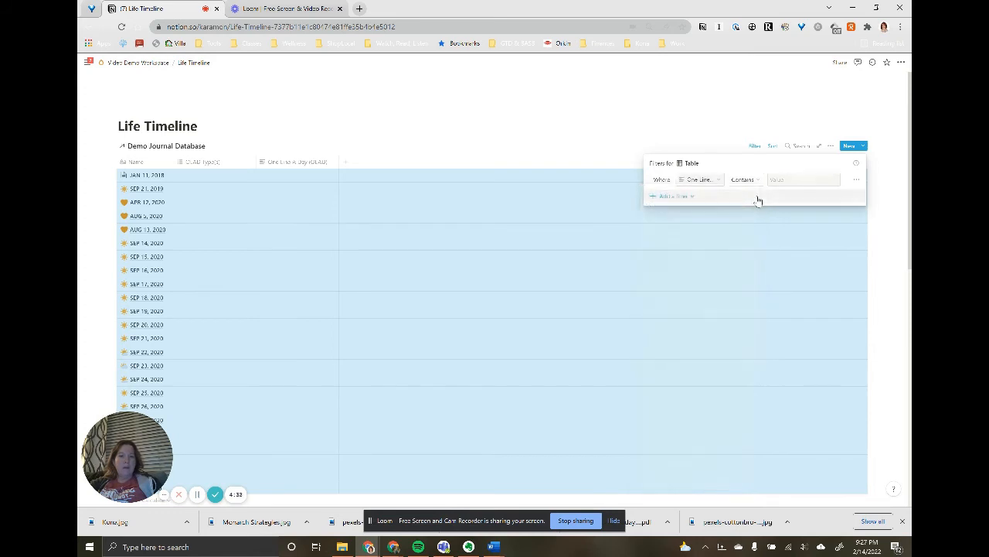
pyautogui.click(748, 182)
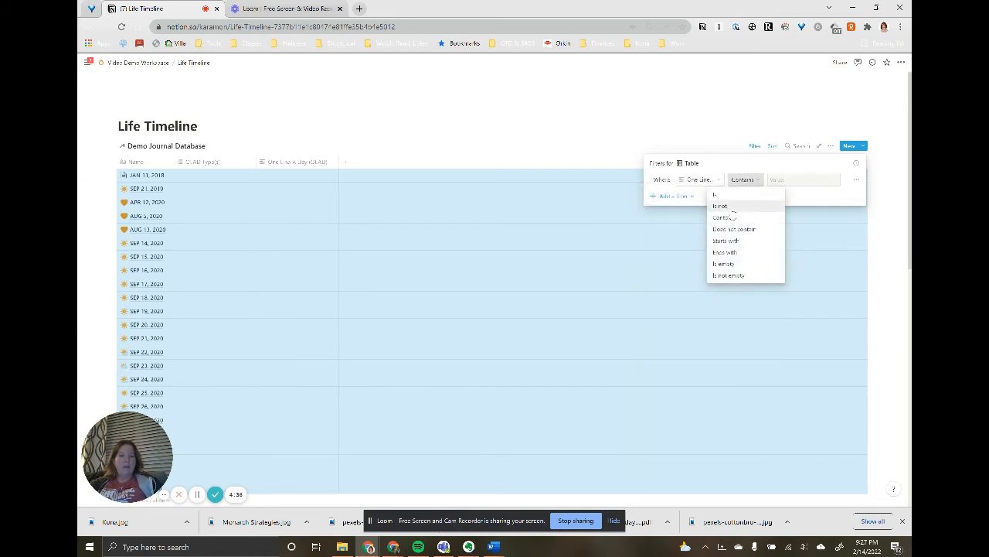
pyautogui.click(736, 276)
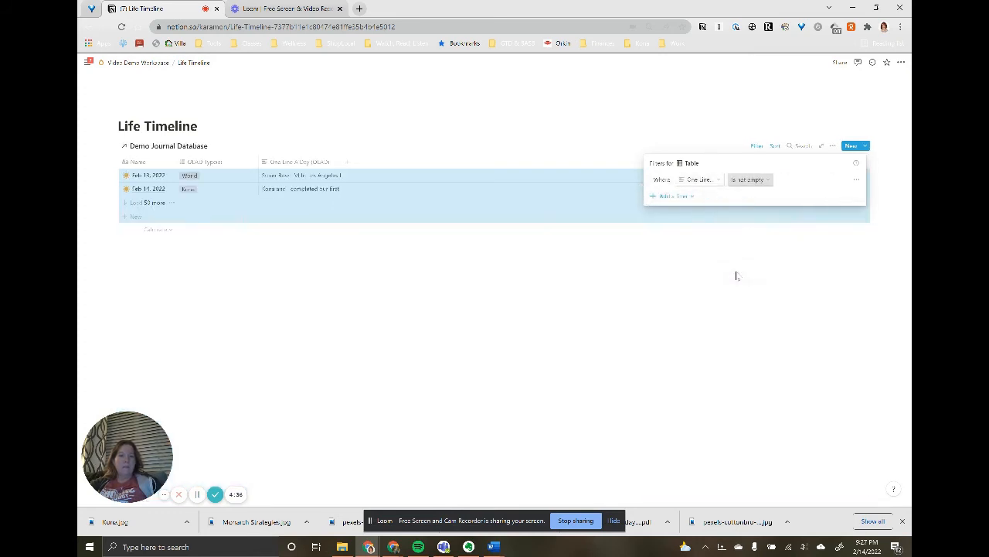
pyautogui.click(536, 106)
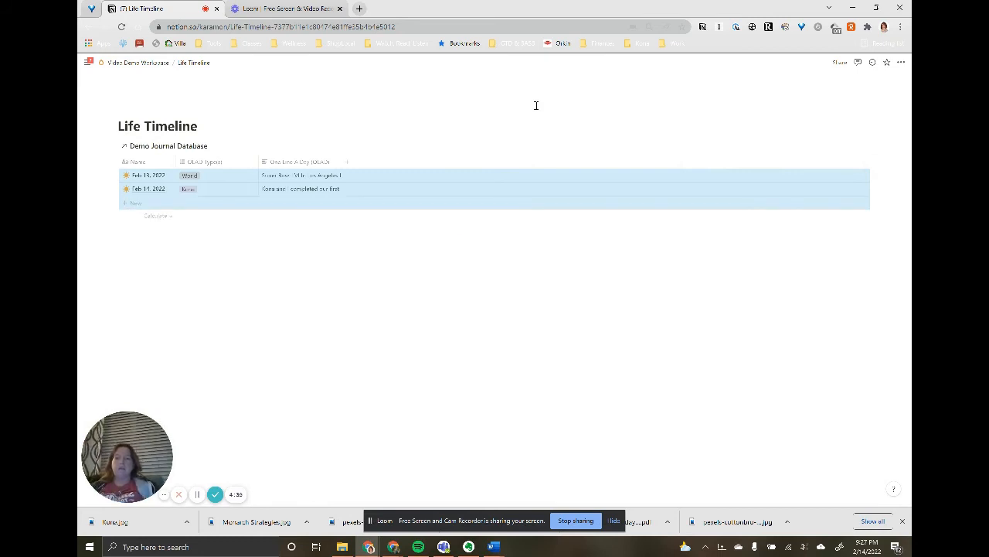
# - Return to Video Demo Workspace and move the Life Timeline page from the Databases list to the end of the Pages list
pyautogui.click(412, 175)
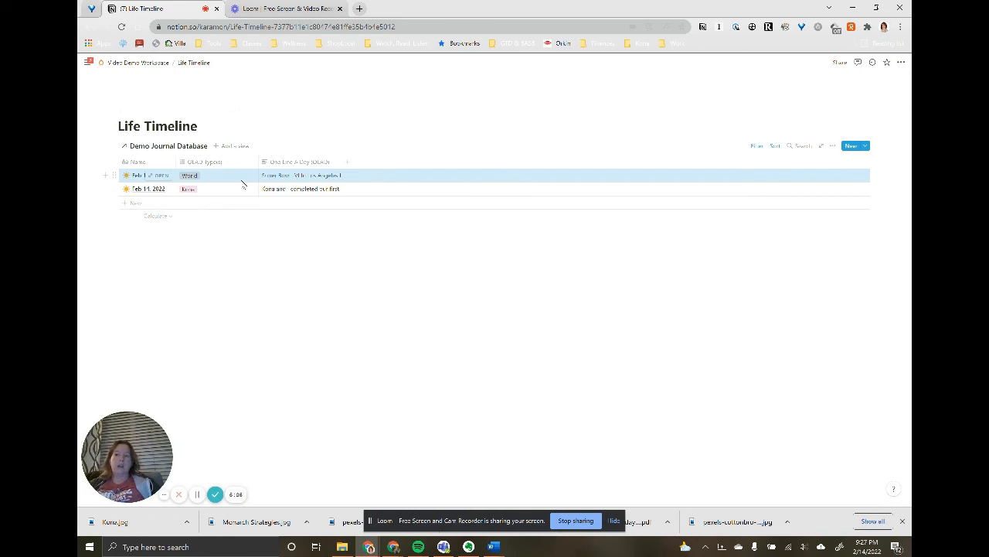
pyautogui.click(136, 62)
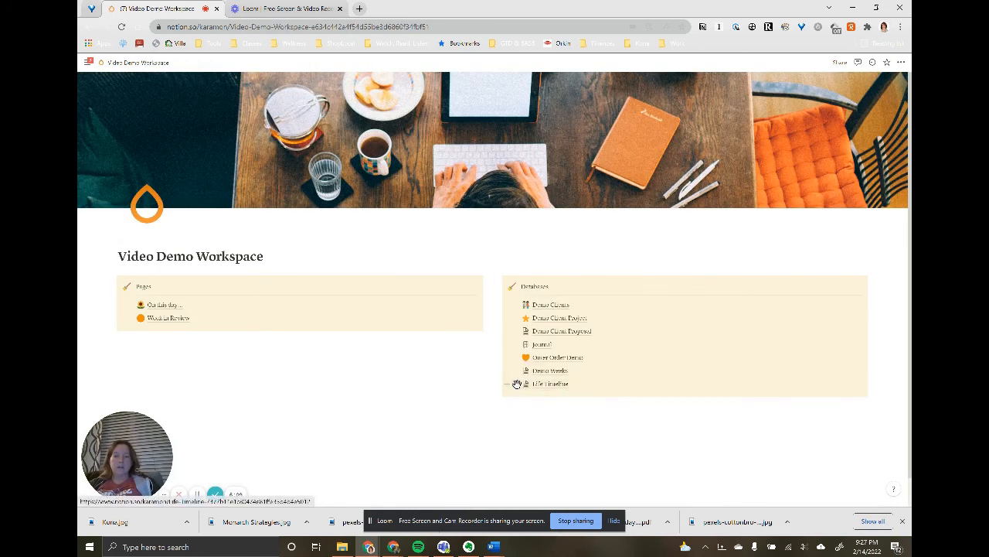
pyautogui.moveTo(515, 383); pyautogui.dragTo(144, 323)
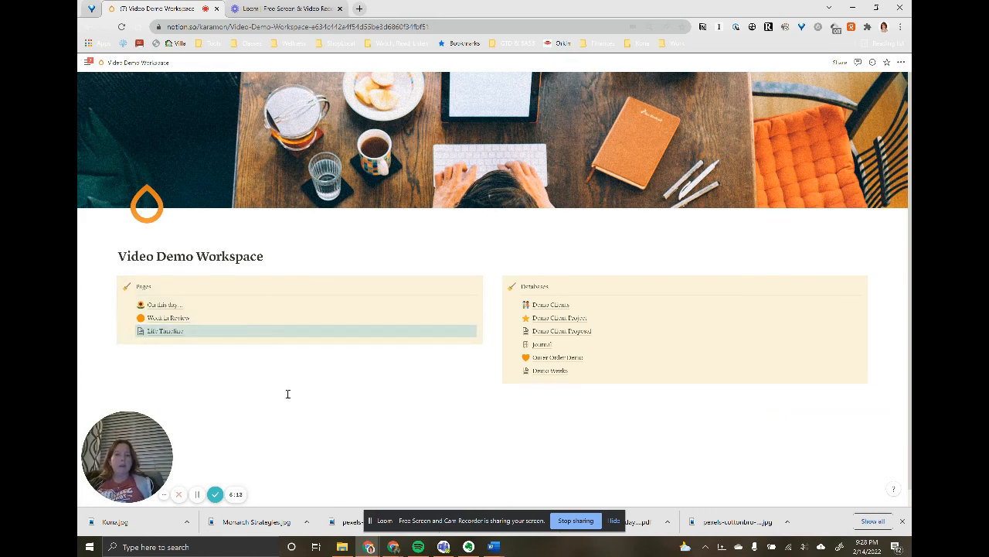